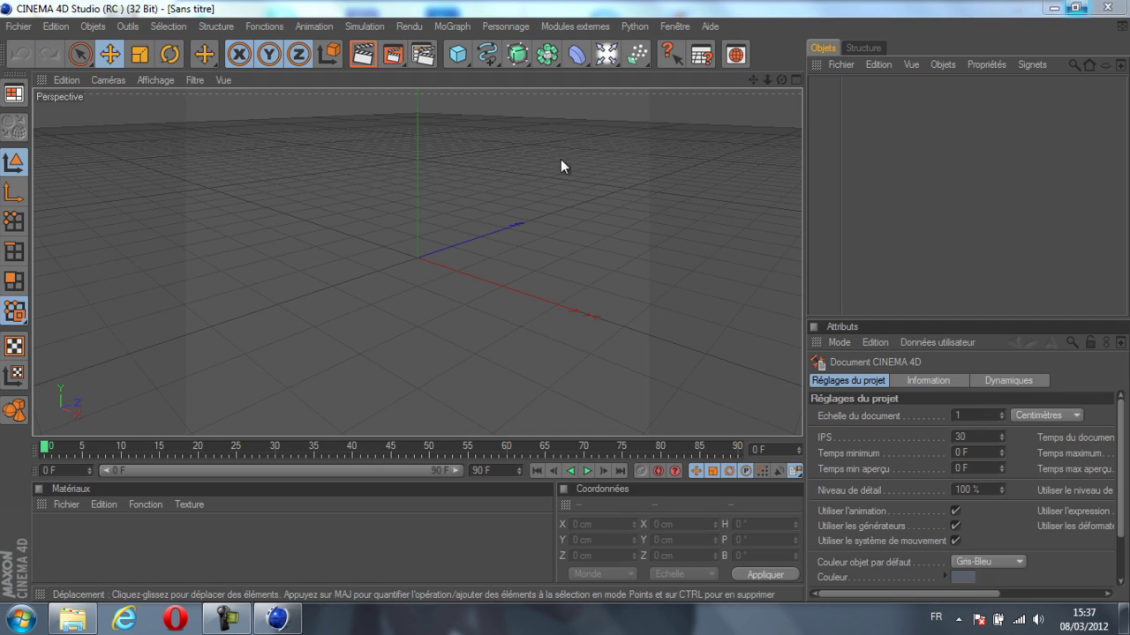
Step: Set the render output to the HDV/HDTV 720 29.97 film/video preset with the frame range on Manuellement
{"action": "left_click", "coordinate": [784, 78]}
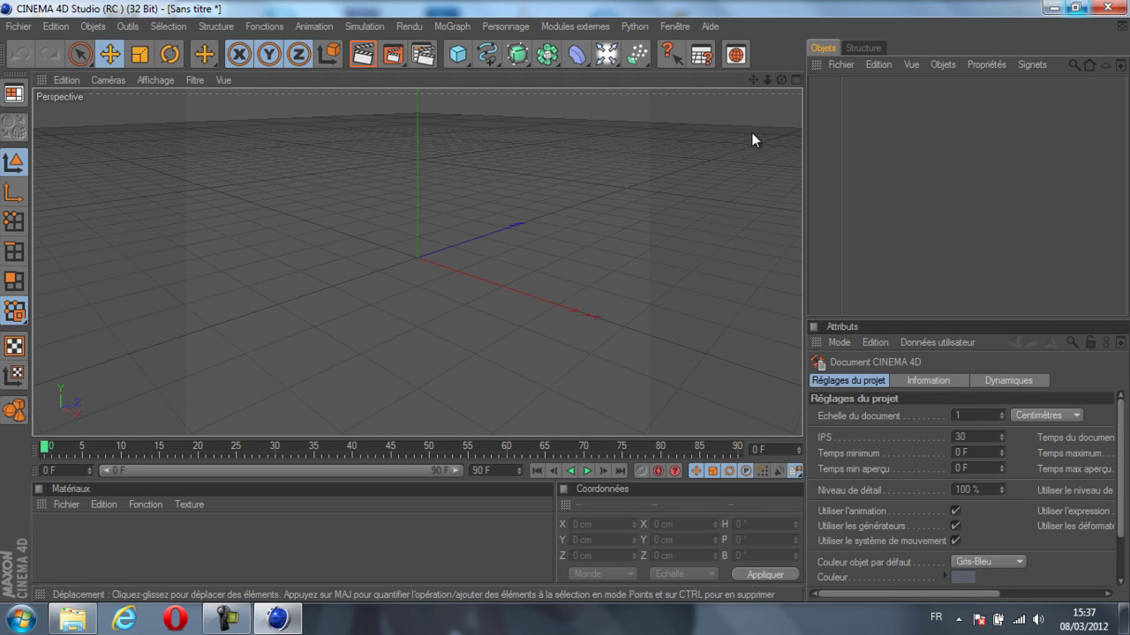
{"action": "mouse_move", "coordinate": [781, 79]}
{"action": "left_mouse_down"}
{"action": "mouse_move", "coordinate": [564, 302]}
{"action": "mouse_move", "coordinate": [780, 79]}
{"action": "left_mouse_up"}
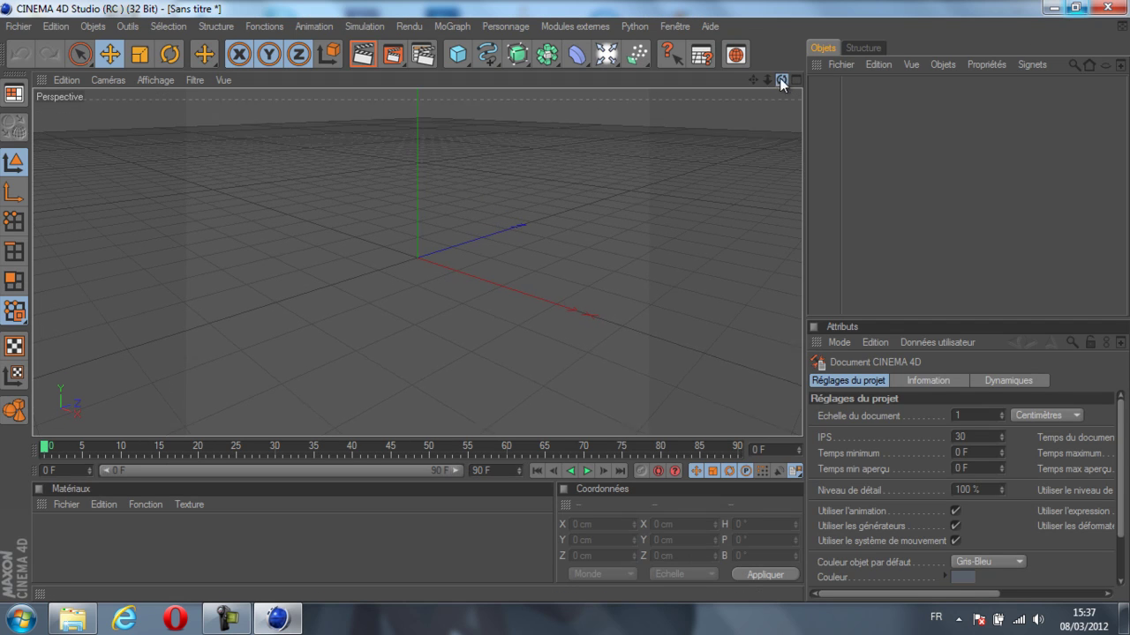
{"action": "left_click", "coordinate": [421, 55]}
{"action": "left_click", "coordinate": [162, 63]}
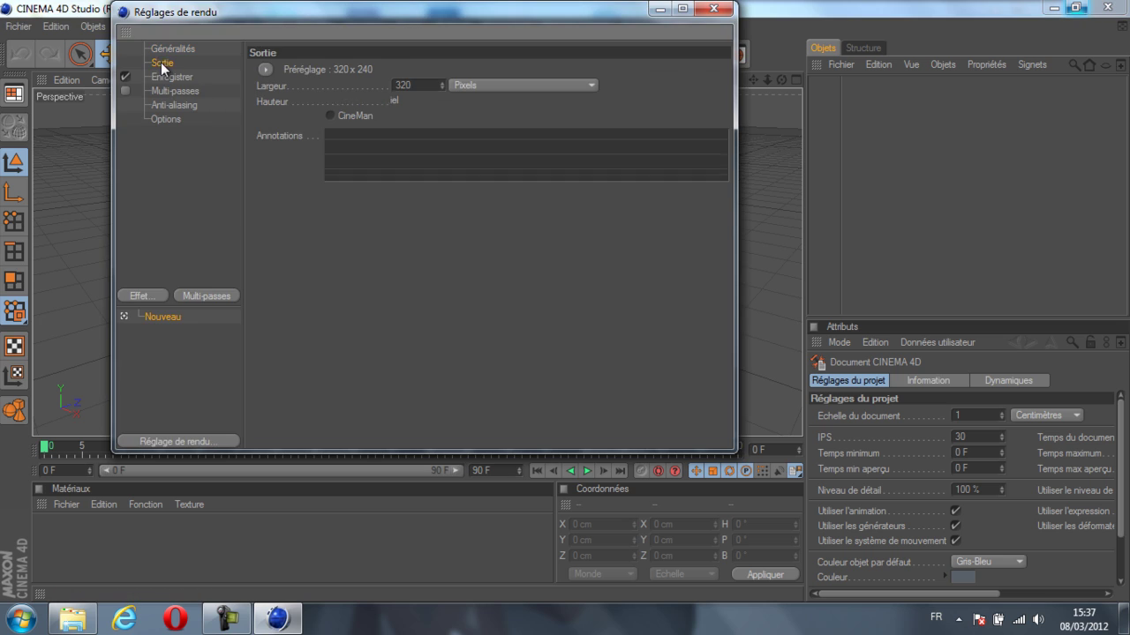
{"action": "left_click", "coordinate": [265, 70]}
{"action": "mouse_move", "coordinate": [312, 118]}
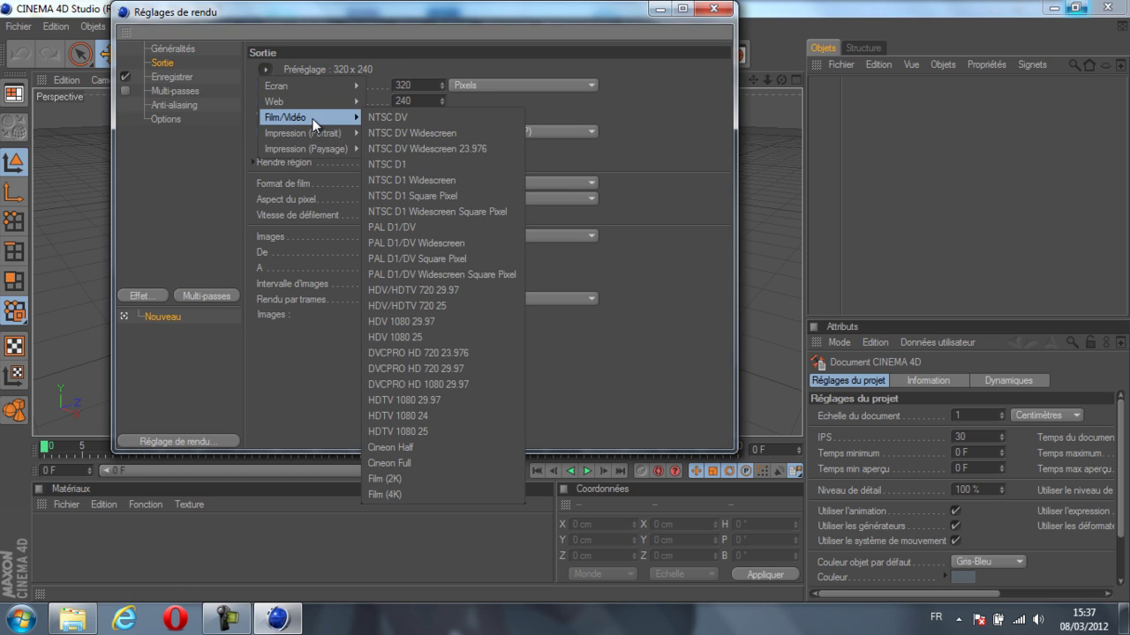
{"action": "left_click", "coordinate": [414, 291]}
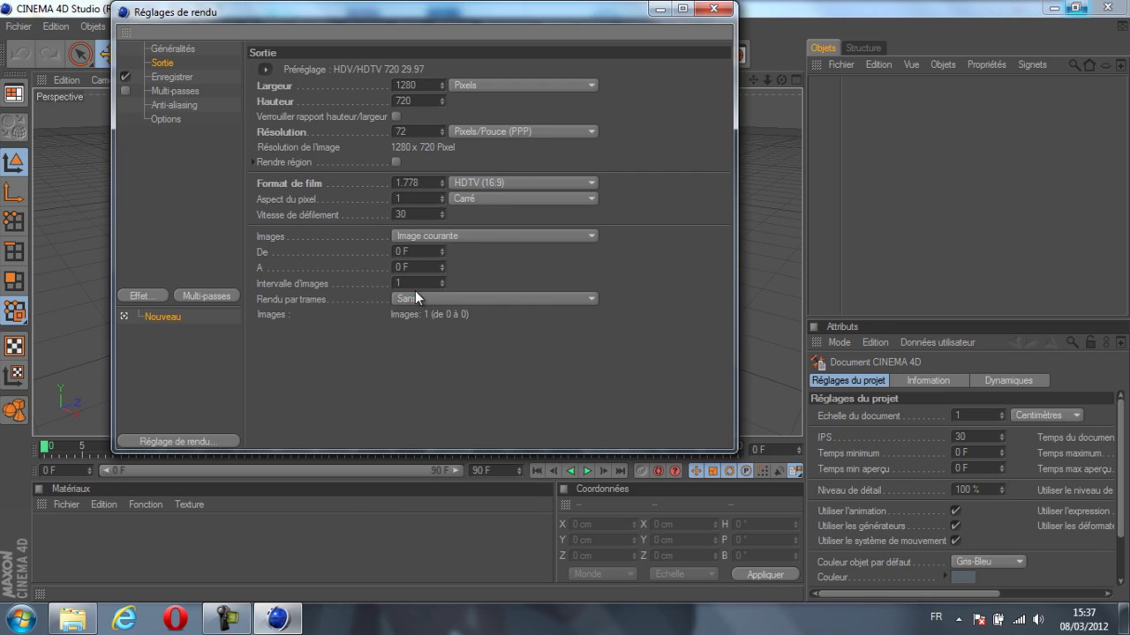
{"action": "left_click", "coordinate": [449, 237]}
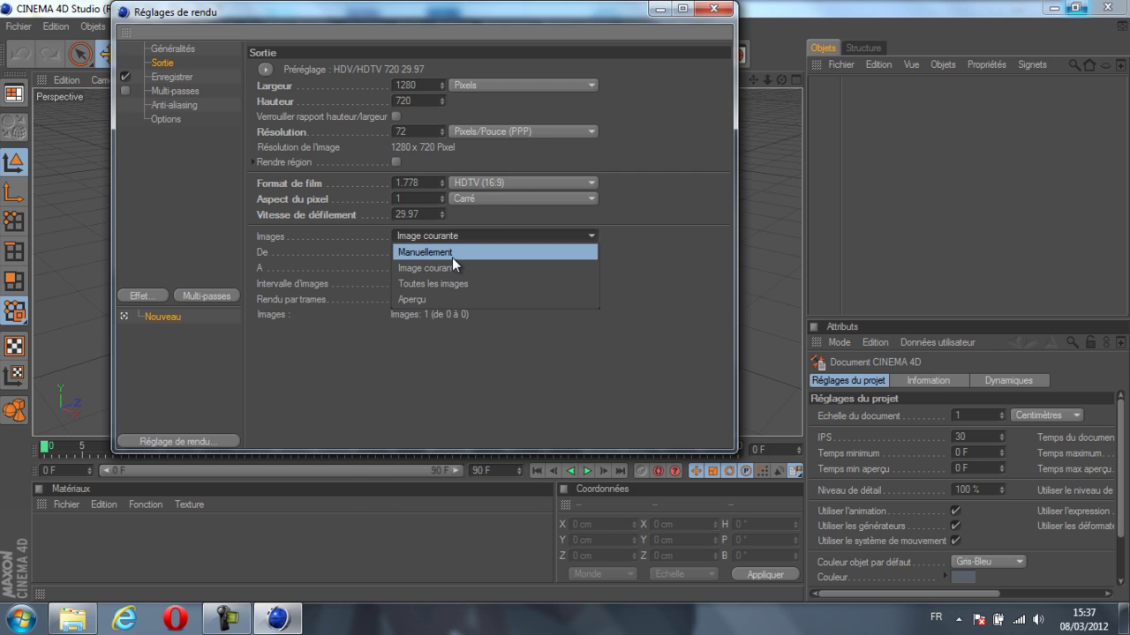
{"action": "left_click", "coordinate": [451, 256]}
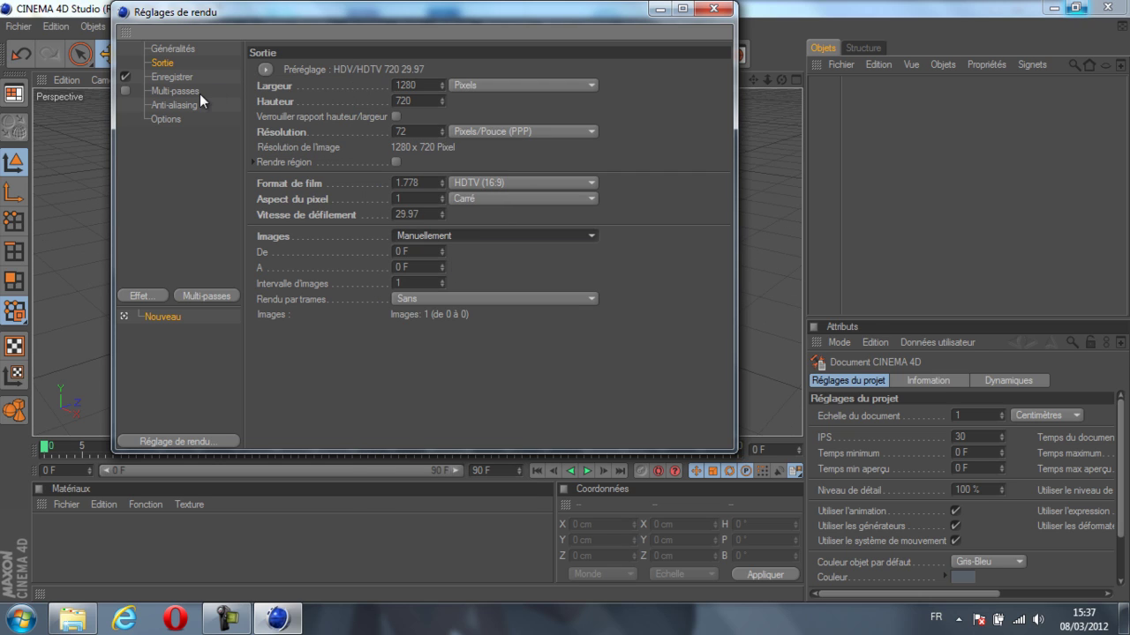
Step: Set the render save format to PNG with a depth of 16 bits/canal
{"action": "left_click", "coordinate": [181, 78]}
{"action": "left_click", "coordinate": [388, 117]}
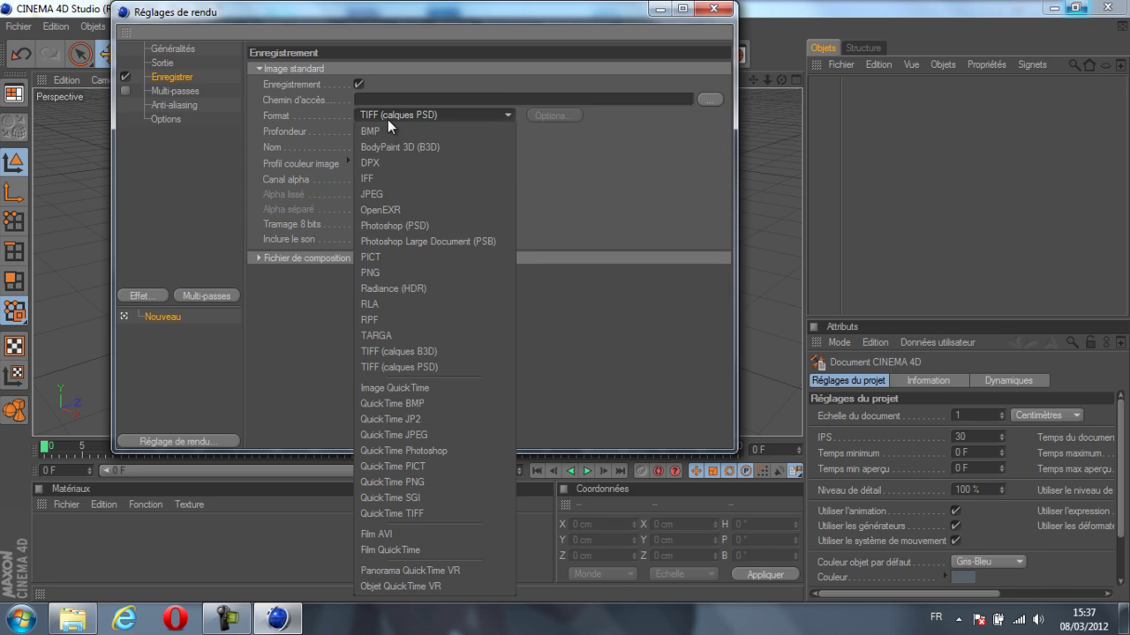
{"action": "left_click", "coordinate": [419, 554]}
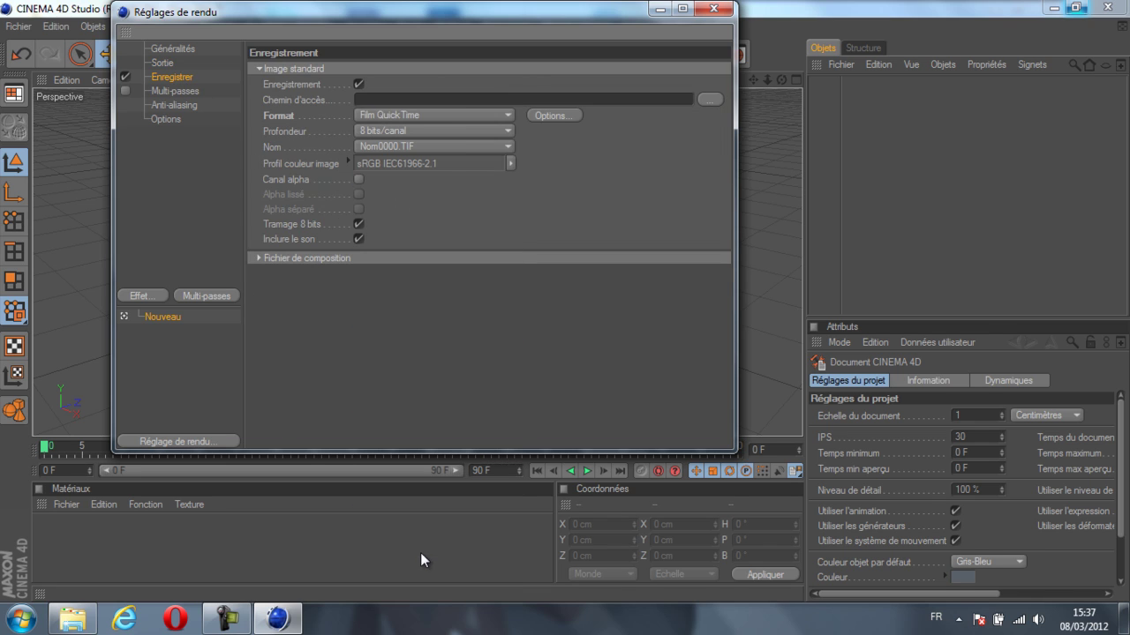
{"action": "left_click", "coordinate": [447, 116]}
{"action": "left_click", "coordinate": [432, 262]}
{"action": "left_click", "coordinate": [407, 135]}
{"action": "left_click", "coordinate": [405, 159]}
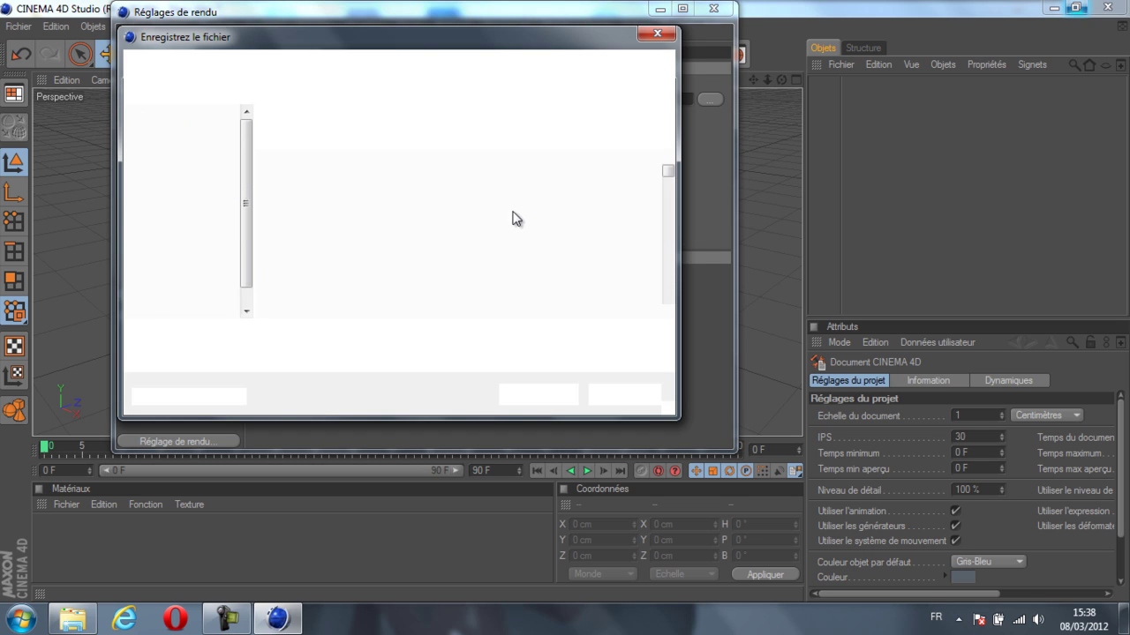
Step: Set the render's save path to a file named tuto on the desktop and close the render settings
{"action": "left_click", "coordinate": [184, 139]}
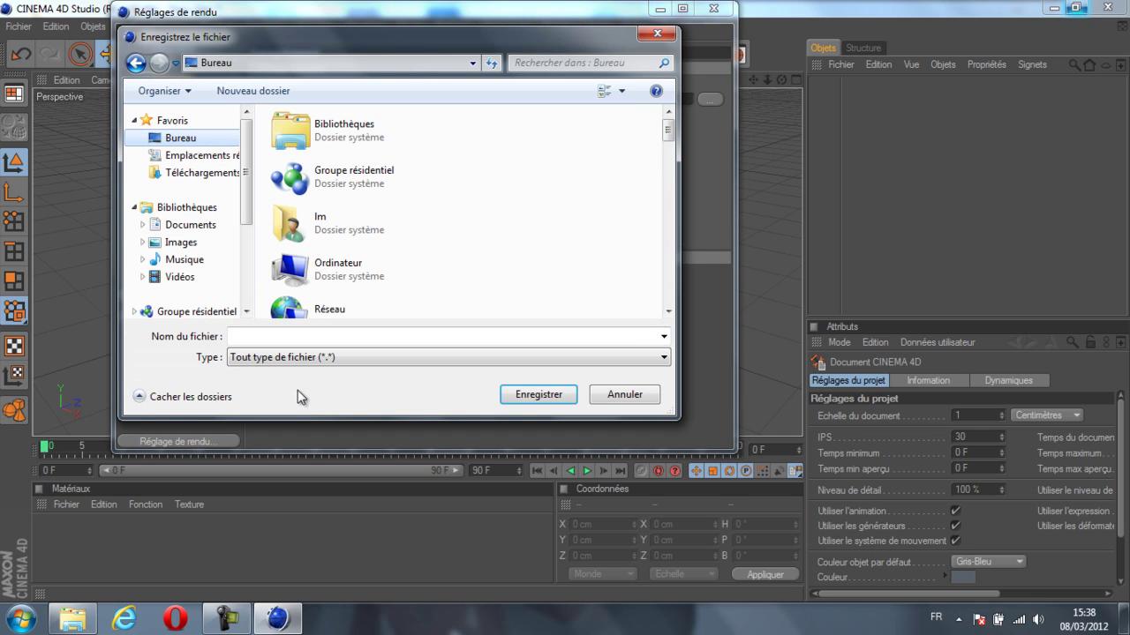
{"action": "key", "text": "Down"}
{"action": "key", "text": "Down"}
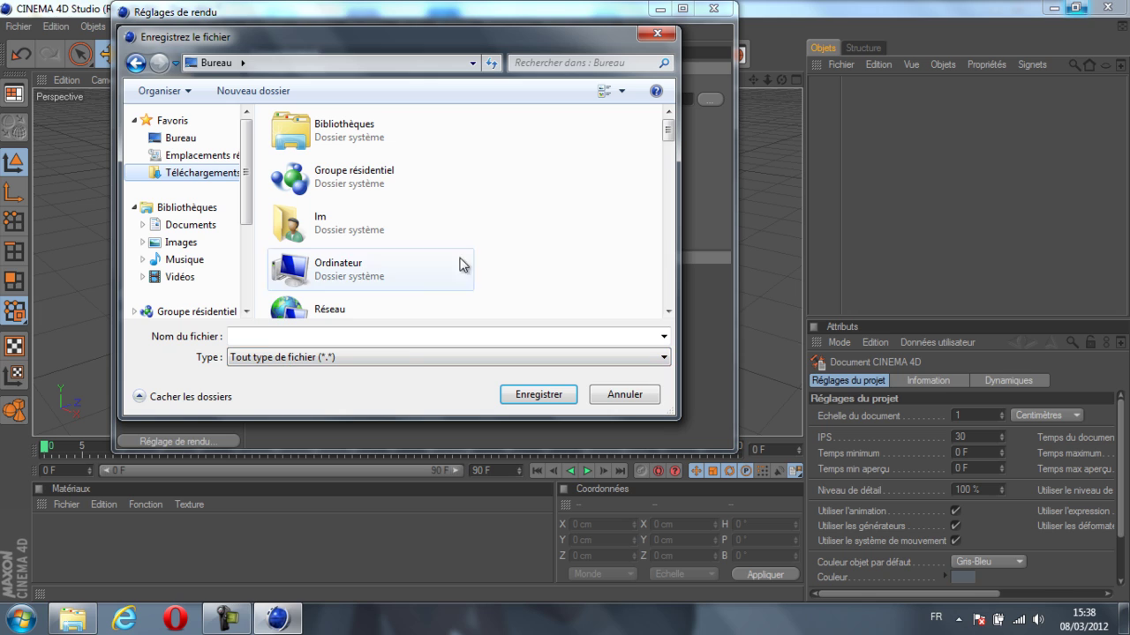
{"action": "left_click", "coordinate": [402, 338]}
{"action": "type", "text": "tuto"}
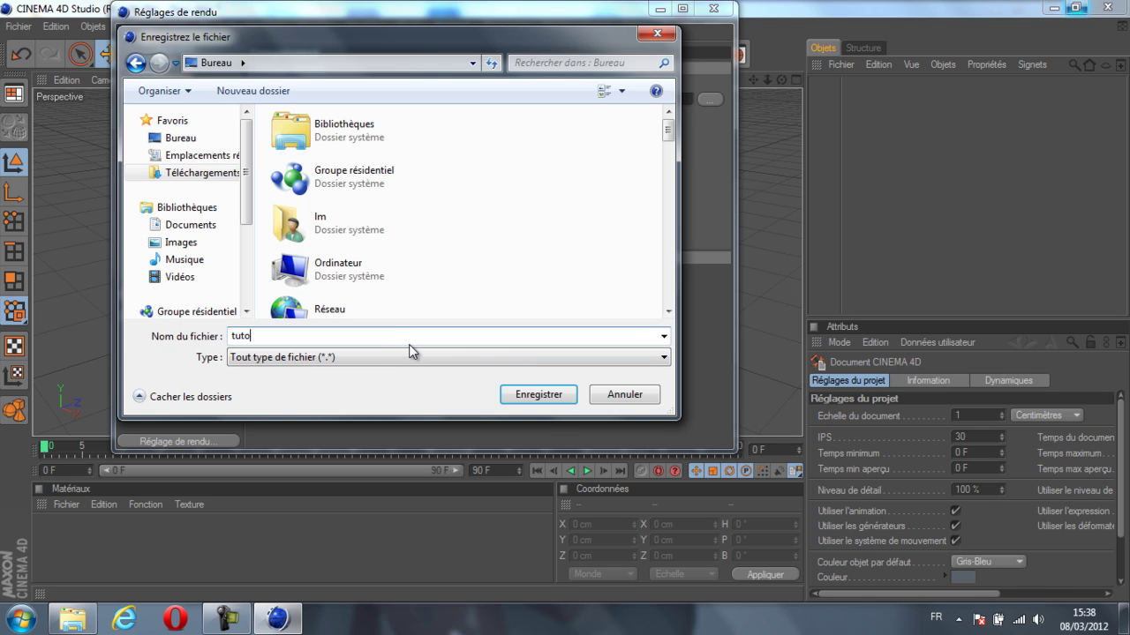
{"action": "key", "text": "Return"}
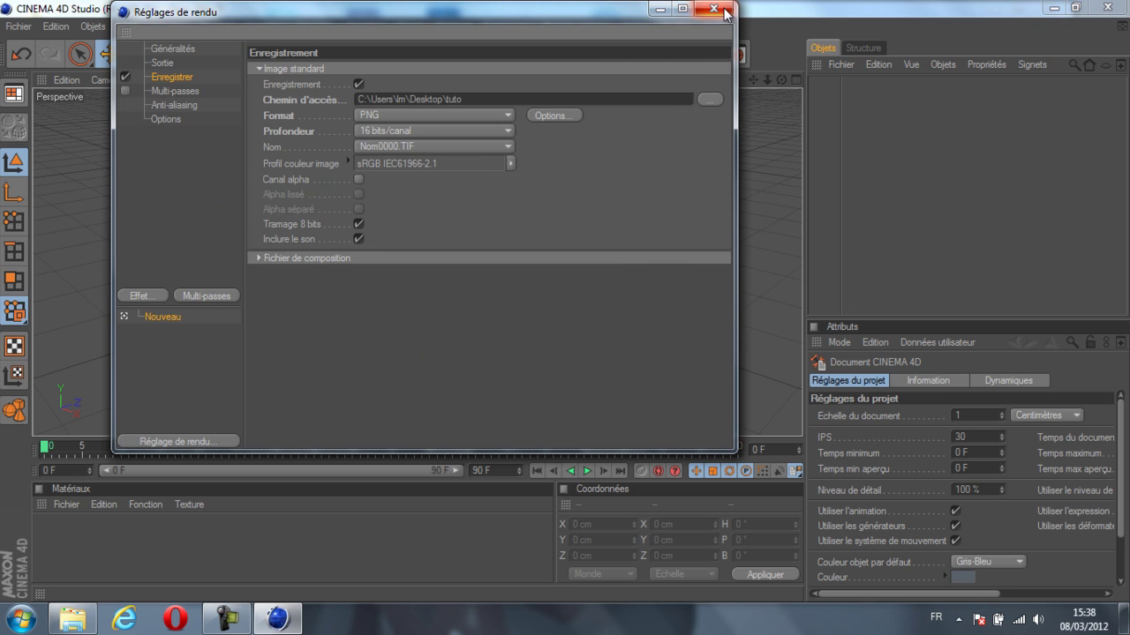
{"action": "left_click", "coordinate": [712, 9]}
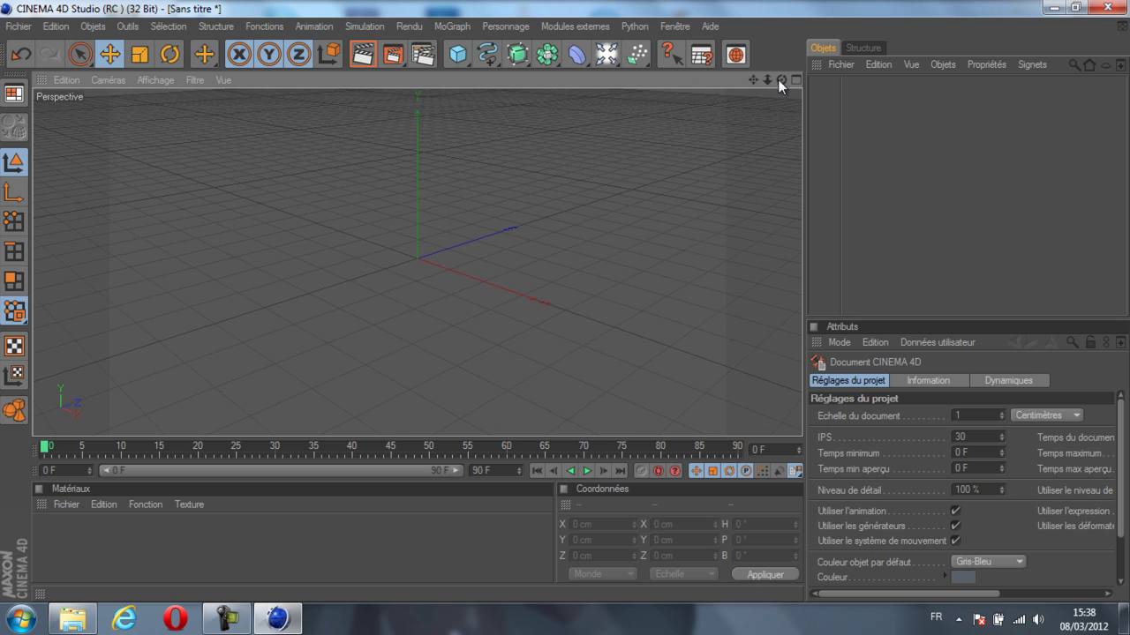
Step: Add a sphere with a 100 cm radius and raise it to about 134 cm in Y
{"action": "left_click_drag", "start_coordinate": [781, 80], "coordinate": [564, 308]}
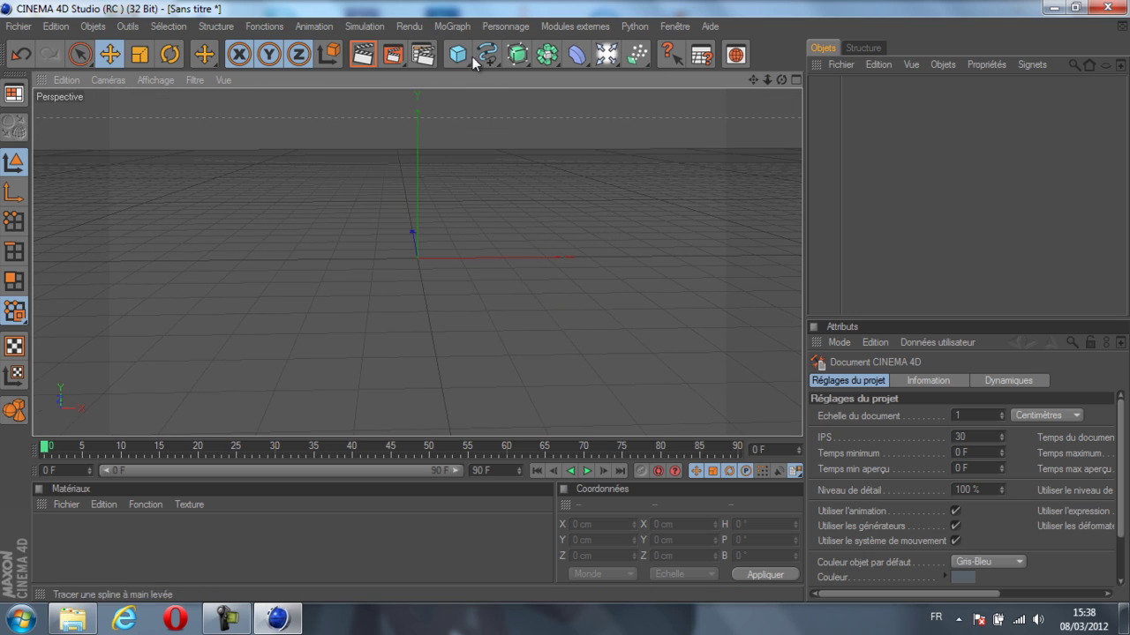
{"action": "left_click_drag", "start_coordinate": [457, 55], "coordinate": [644, 72]}
{"action": "left_click", "coordinate": [645, 73]}
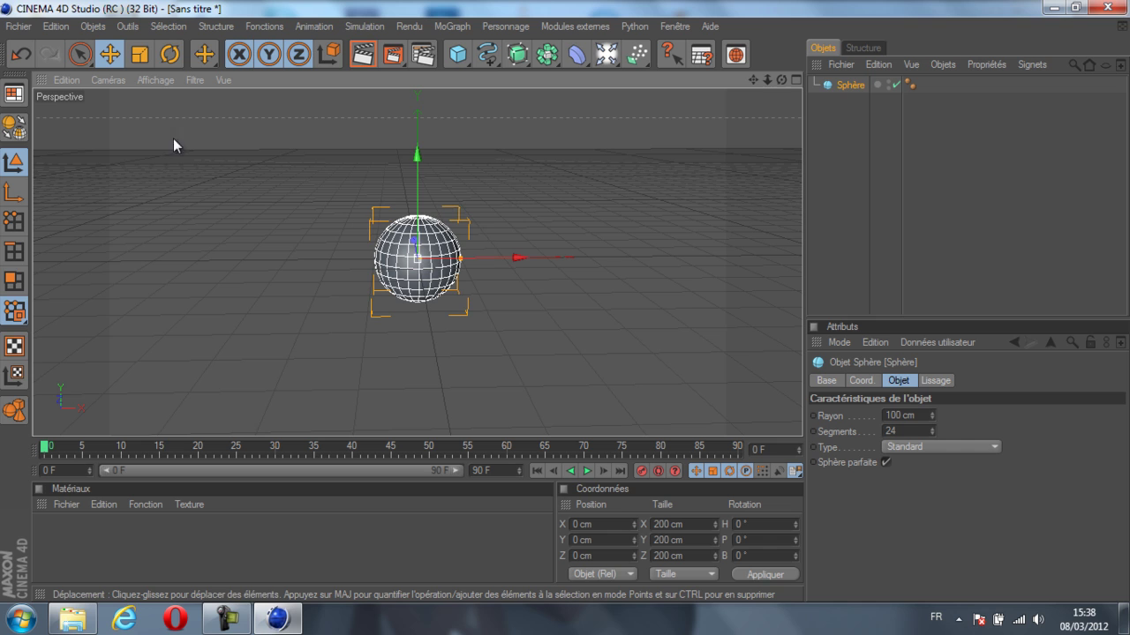
{"action": "left_click_drag", "start_coordinate": [413, 172], "coordinate": [565, 298]}
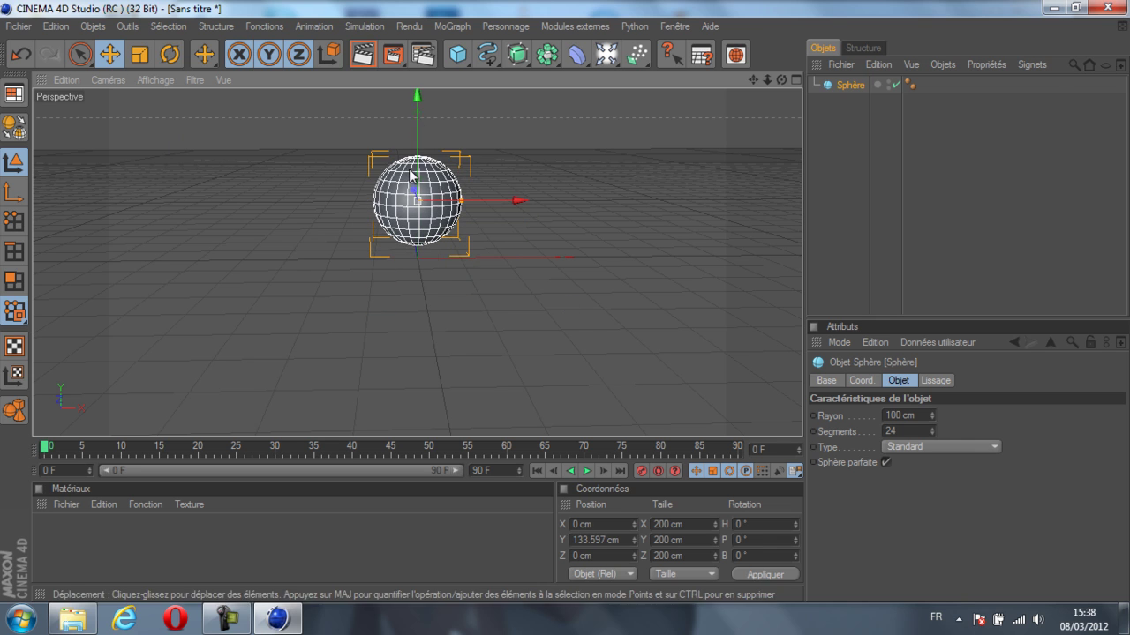
Step: Place the sphere inside a new Metaball object with Atténuation exponentielle enabled
{"action": "left_click_drag", "start_coordinate": [785, 76], "coordinate": [564, 301]}
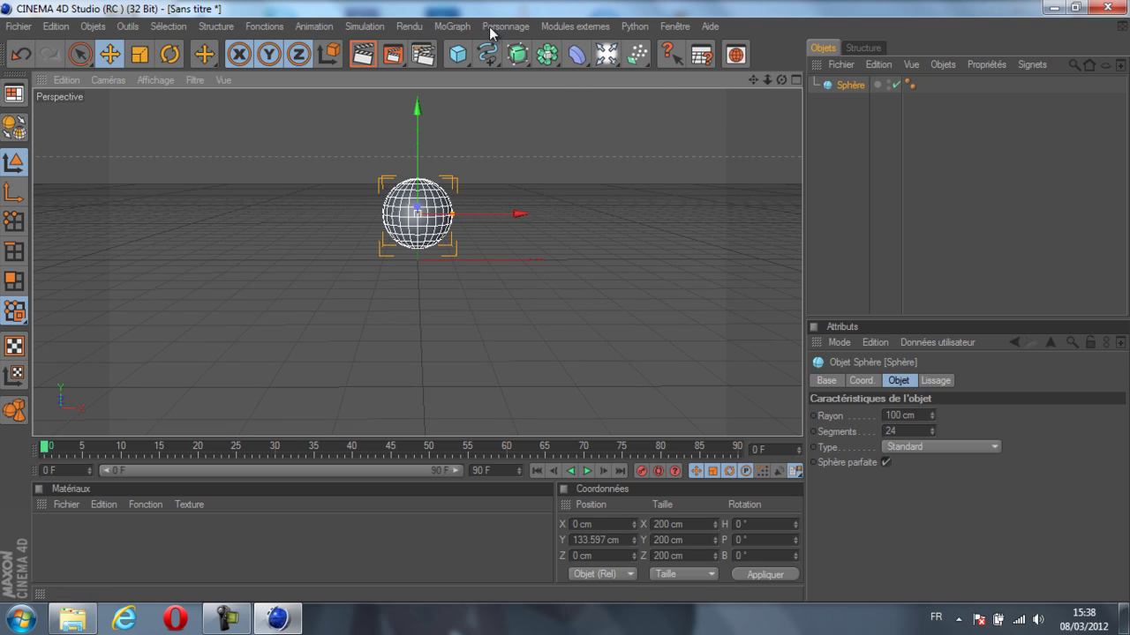
{"action": "left_click", "coordinate": [545, 58]}
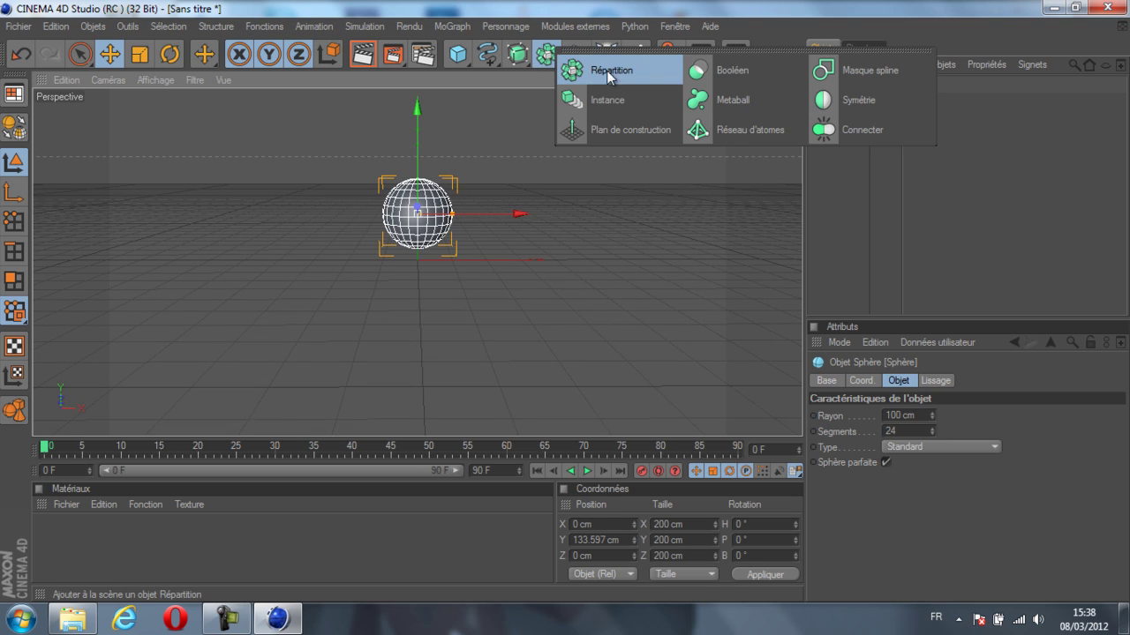
{"action": "left_click", "coordinate": [720, 101]}
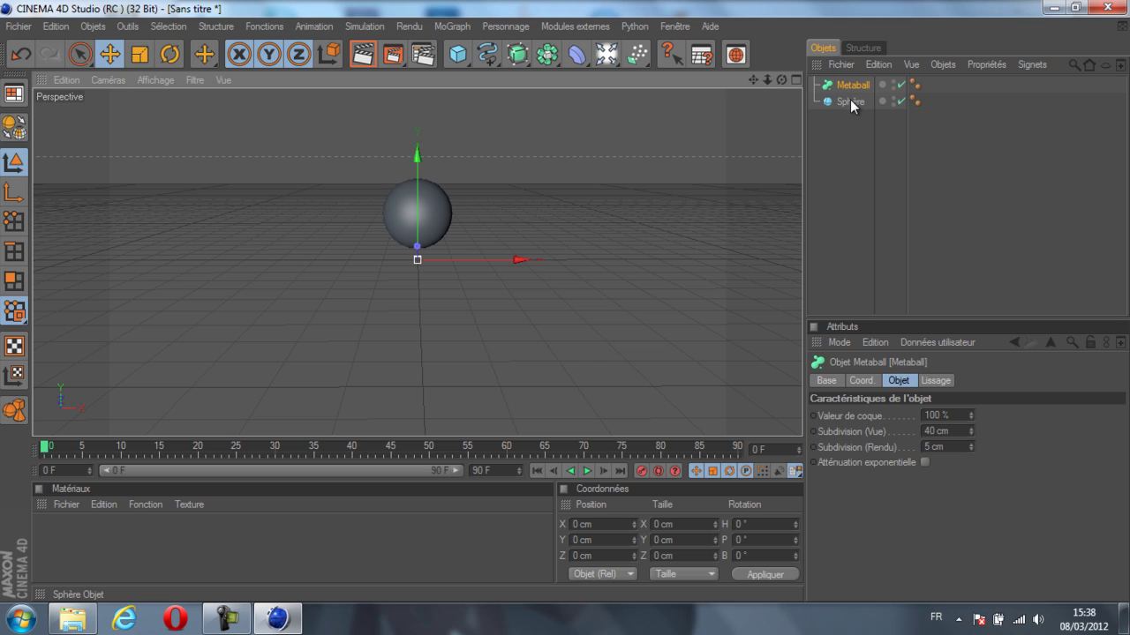
{"action": "left_click_drag", "start_coordinate": [853, 106], "coordinate": [855, 91]}
{"action": "left_click", "coordinate": [852, 85]}
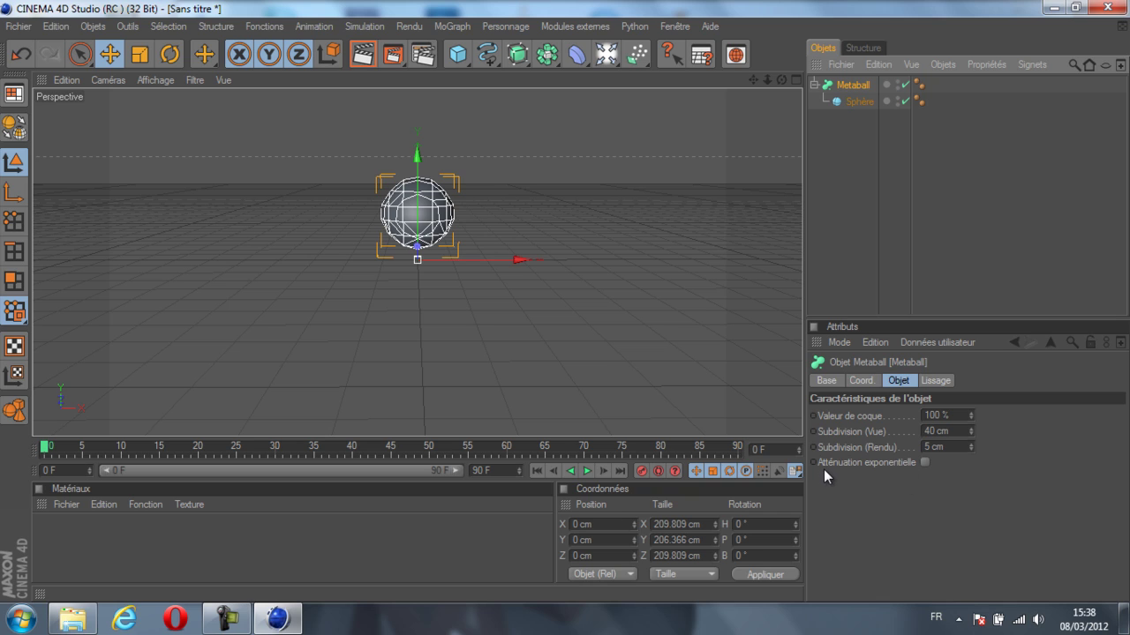
{"action": "left_click", "coordinate": [924, 463]}
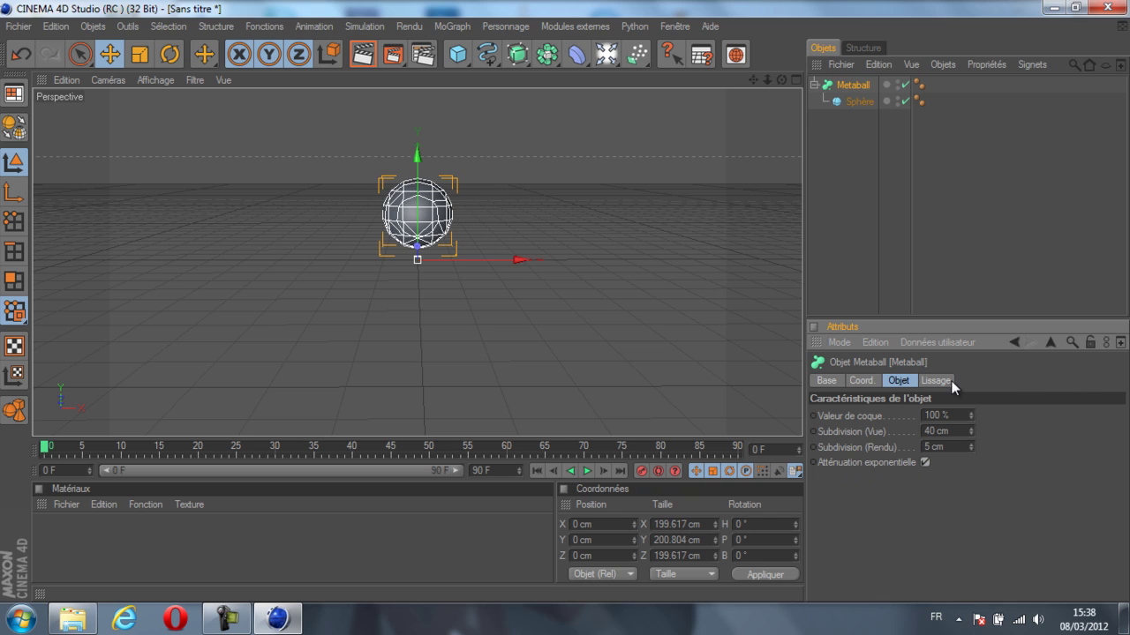
Step: Add a second sphere to the Metaball, placed up and beside the first at about X 226 cm, Y 284 cm
{"action": "left_click_drag", "start_coordinate": [781, 79], "coordinate": [564, 303]}
{"action": "left_click_drag", "start_coordinate": [457, 55], "coordinate": [642, 74]}
{"action": "left_click_drag", "start_coordinate": [418, 209], "coordinate": [560, 301]}
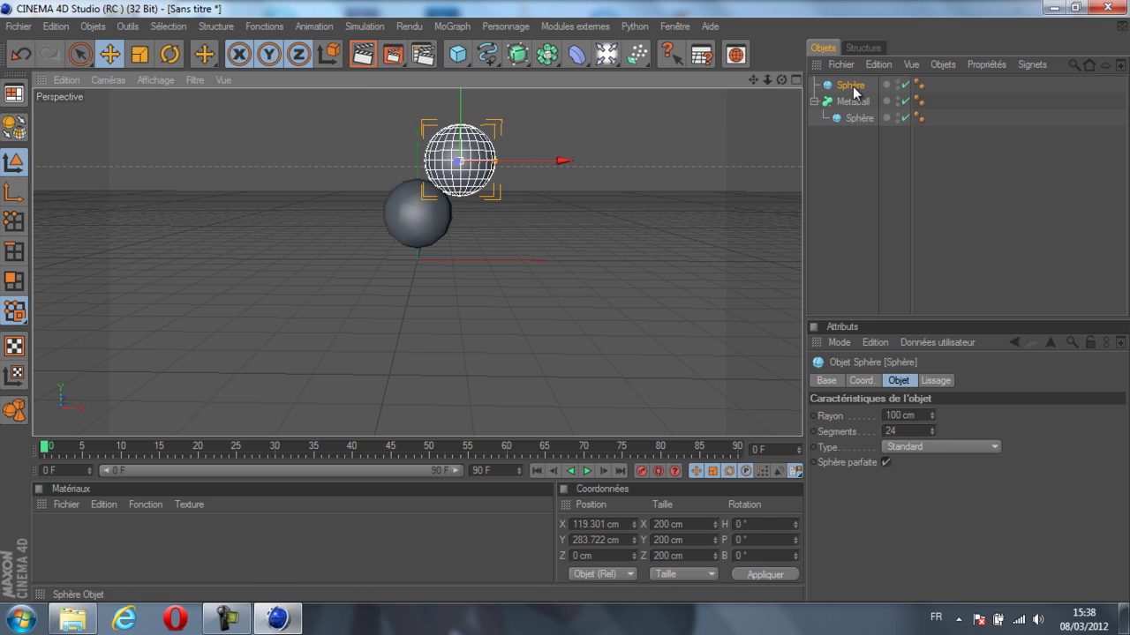
{"action": "left_click_drag", "start_coordinate": [852, 88], "coordinate": [854, 104]}
{"action": "left_click_drag", "start_coordinate": [524, 169], "coordinate": [566, 306]}
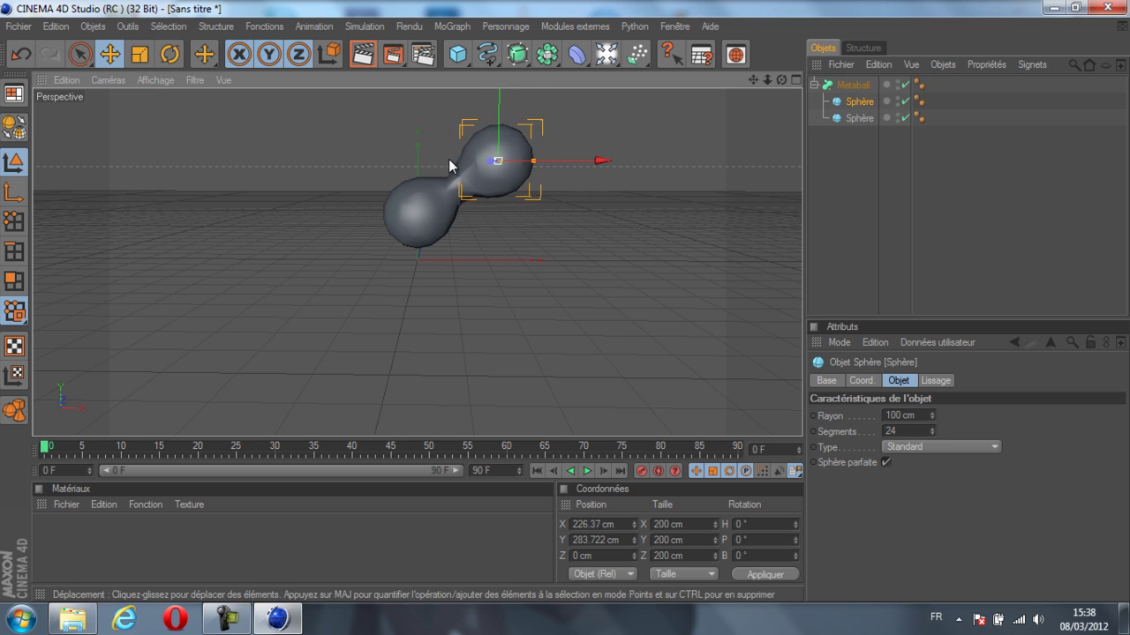
Step: Add a third sphere to the Metaball, enlarged to about 385 cm across and placed at about X -260 cm, Y 185 cm
{"action": "left_click_drag", "start_coordinate": [458, 54], "coordinate": [585, 71]}
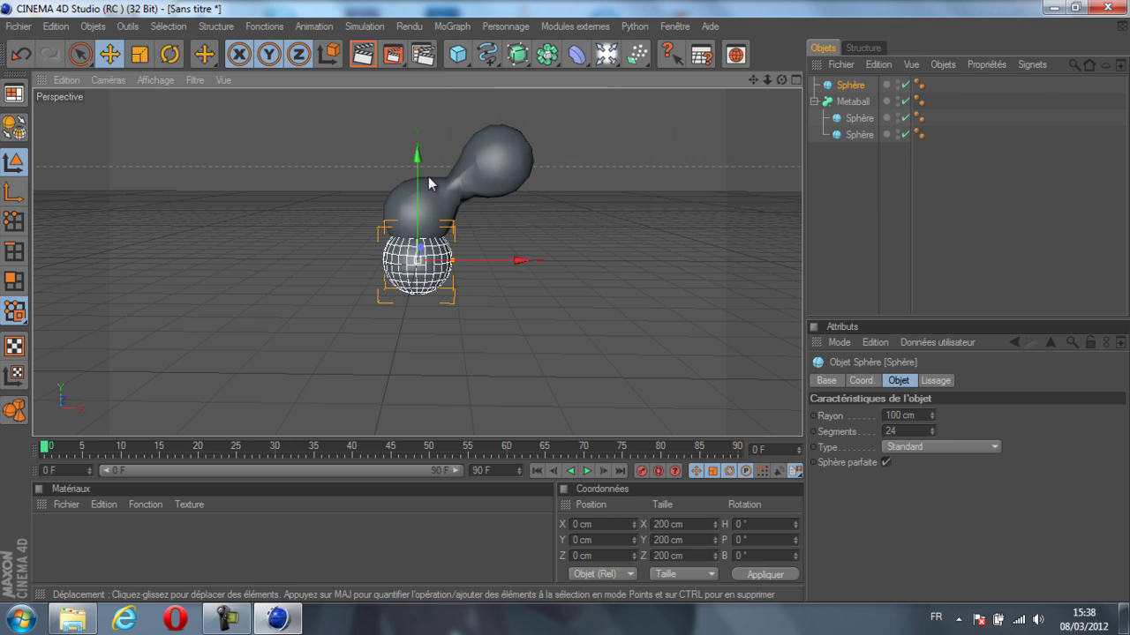
{"action": "left_click_drag", "start_coordinate": [510, 262], "coordinate": [563, 306]}
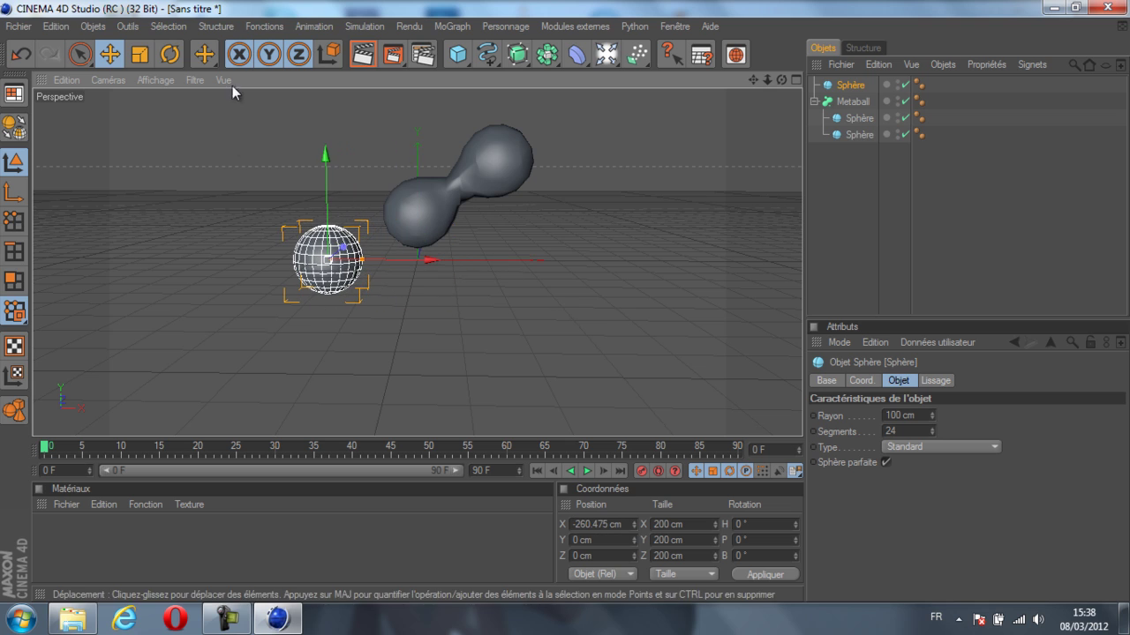
{"action": "left_click", "coordinate": [139, 55]}
{"action": "left_click_drag", "start_coordinate": [411, 255], "coordinate": [564, 307]}
{"action": "left_click", "coordinate": [109, 55]}
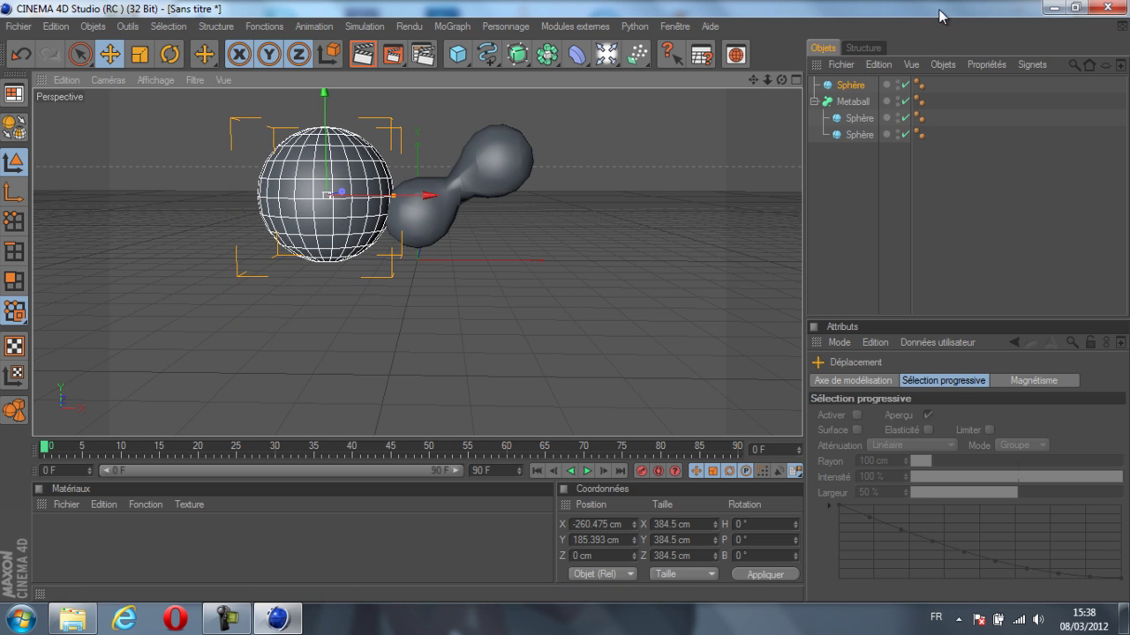
{"action": "left_click_drag", "start_coordinate": [858, 104], "coordinate": [856, 104]}
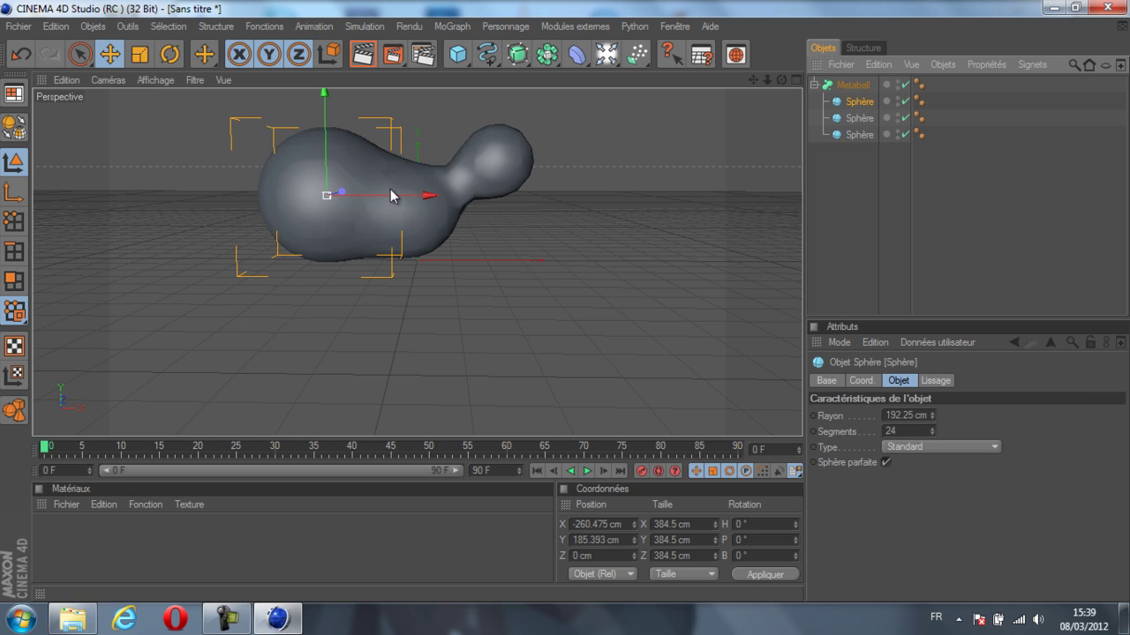
Step: Shrink the third sphere to a radius of about 154 cm and reposition it at about X -296 cm, Y 249 cm
{"action": "left_click_drag", "start_coordinate": [411, 198], "coordinate": [399, 198]}
{"action": "left_click_drag", "start_coordinate": [311, 140], "coordinate": [311, 5]}
{"action": "scroll", "coordinate": [397, 158], "scroll_direction": "down", "scroll_amount": 3}
{"action": "scroll", "coordinate": [397, 163], "scroll_direction": "down", "scroll_amount": 2}
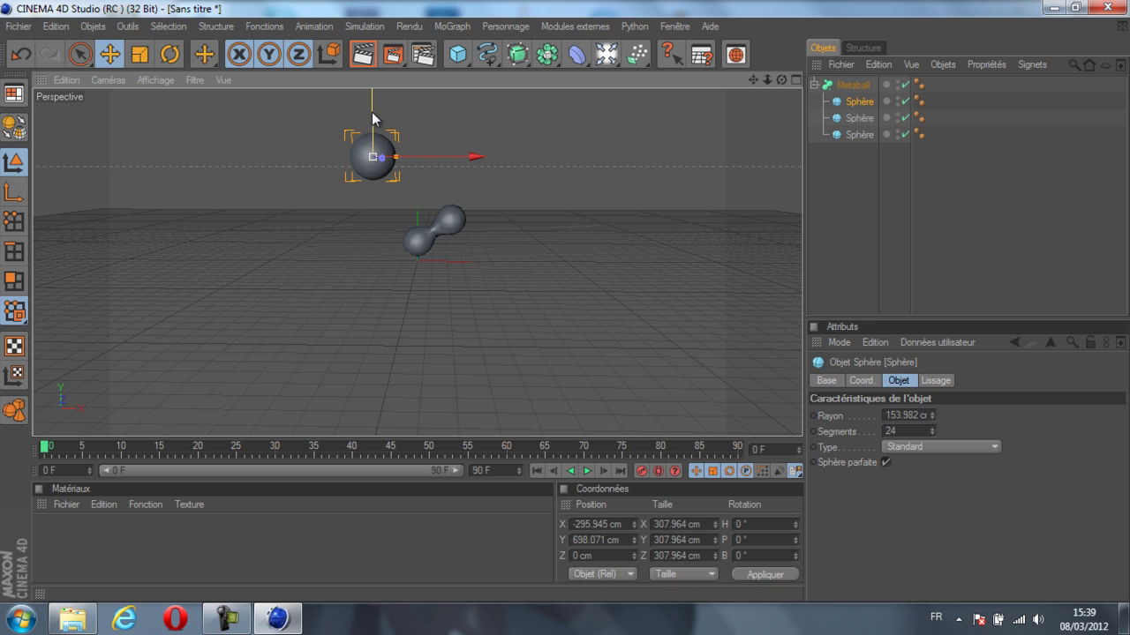
{"action": "left_click_drag", "start_coordinate": [373, 119], "coordinate": [565, 304]}
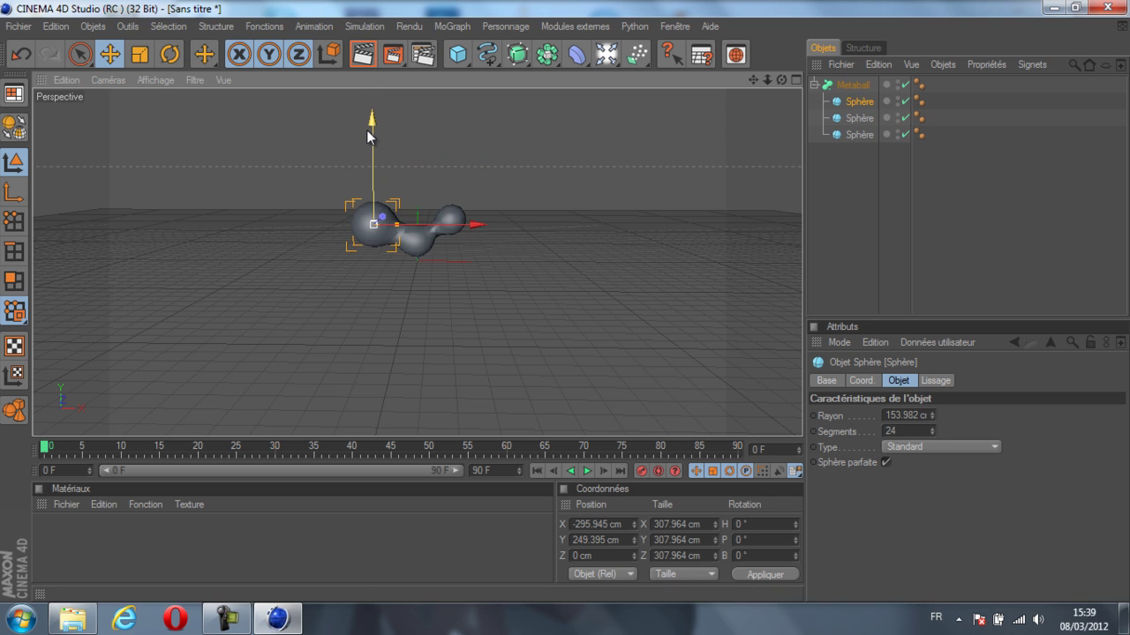
{"action": "scroll", "coordinate": [366, 132], "scroll_direction": "up", "scroll_amount": 3}
{"action": "scroll", "coordinate": [510, 101], "scroll_direction": "up", "scroll_amount": 1}
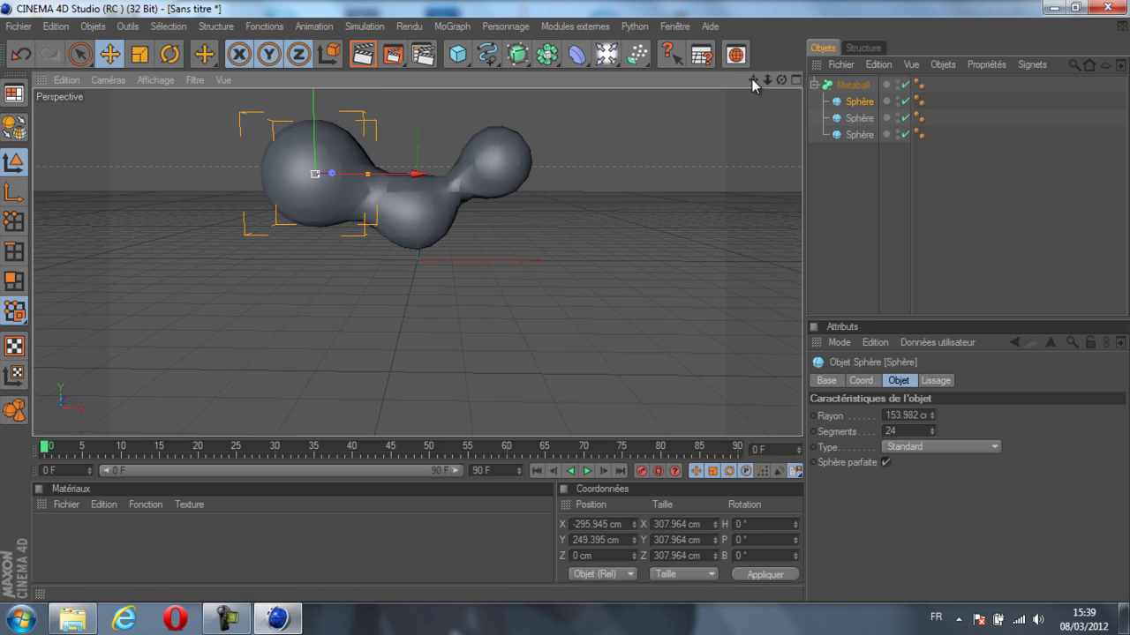
Step: Add a fourth sphere, raise it to about Y 436 cm and scale it down to about 146 cm across
{"action": "left_click_drag", "start_coordinate": [780, 82], "coordinate": [761, 75]}
{"action": "left_click_drag", "start_coordinate": [565, 304], "coordinate": [565, 301]}
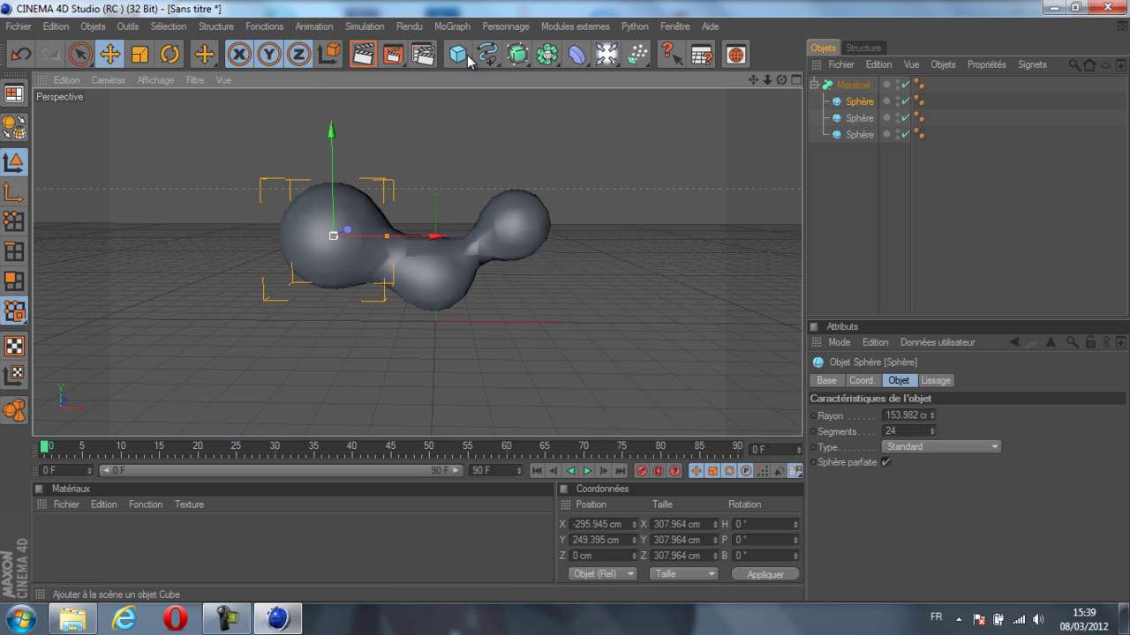
{"action": "left_click_drag", "start_coordinate": [458, 54], "coordinate": [620, 77]}
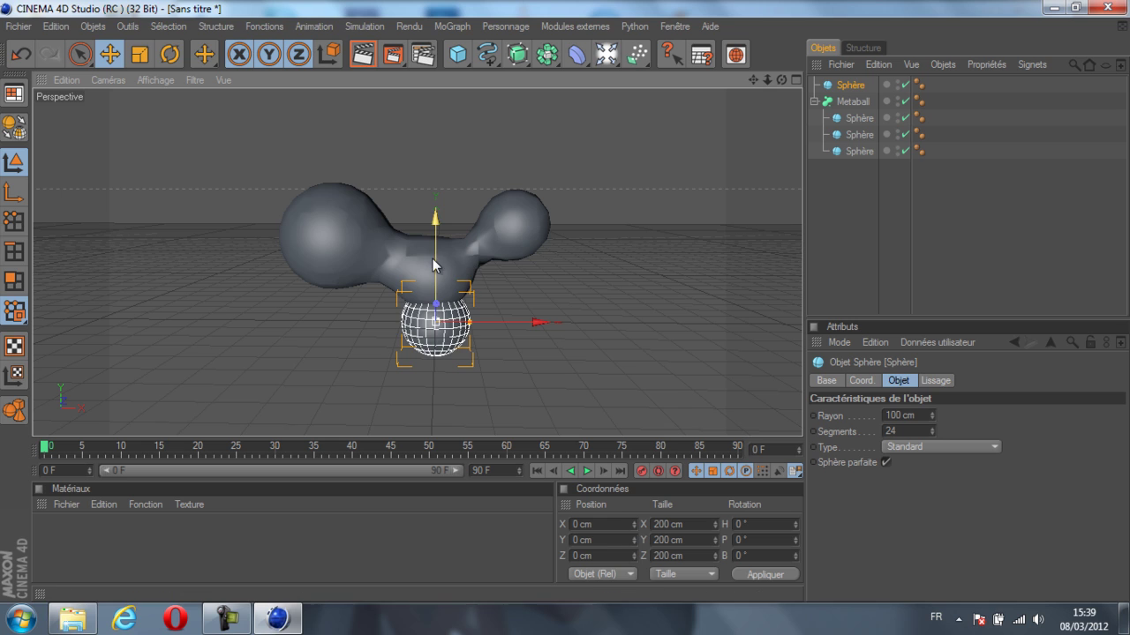
{"action": "left_click_drag", "start_coordinate": [436, 264], "coordinate": [436, 113]}
{"action": "left_click", "coordinate": [139, 54]}
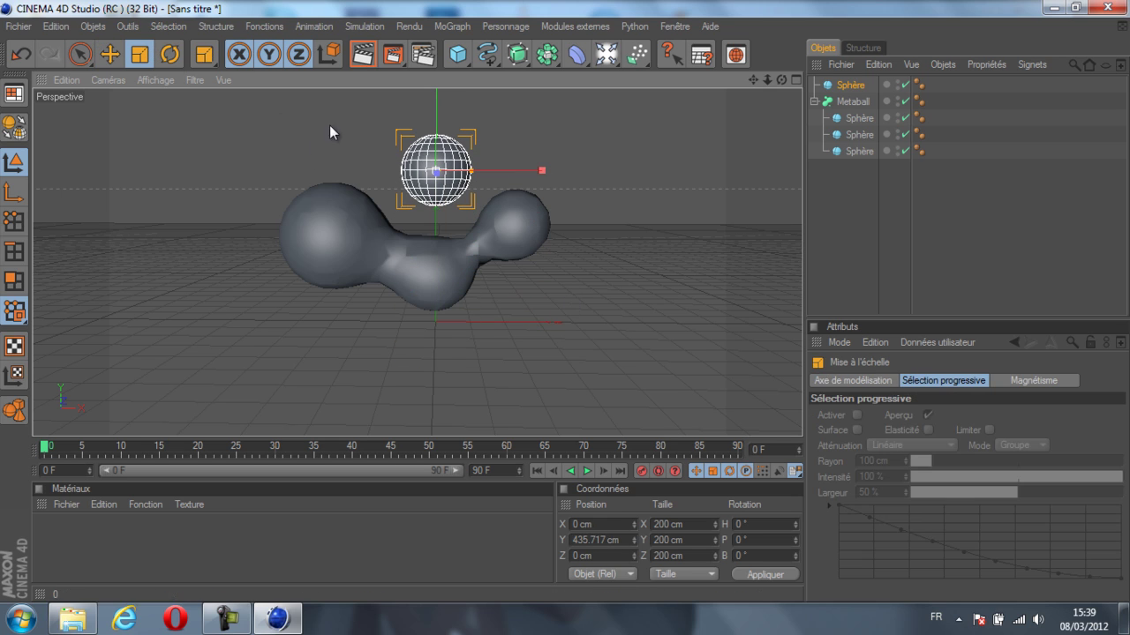
{"action": "left_click_drag", "start_coordinate": [520, 173], "coordinate": [510, 173]}
{"action": "left_click_drag", "start_coordinate": [562, 301], "coordinate": [556, 299]}
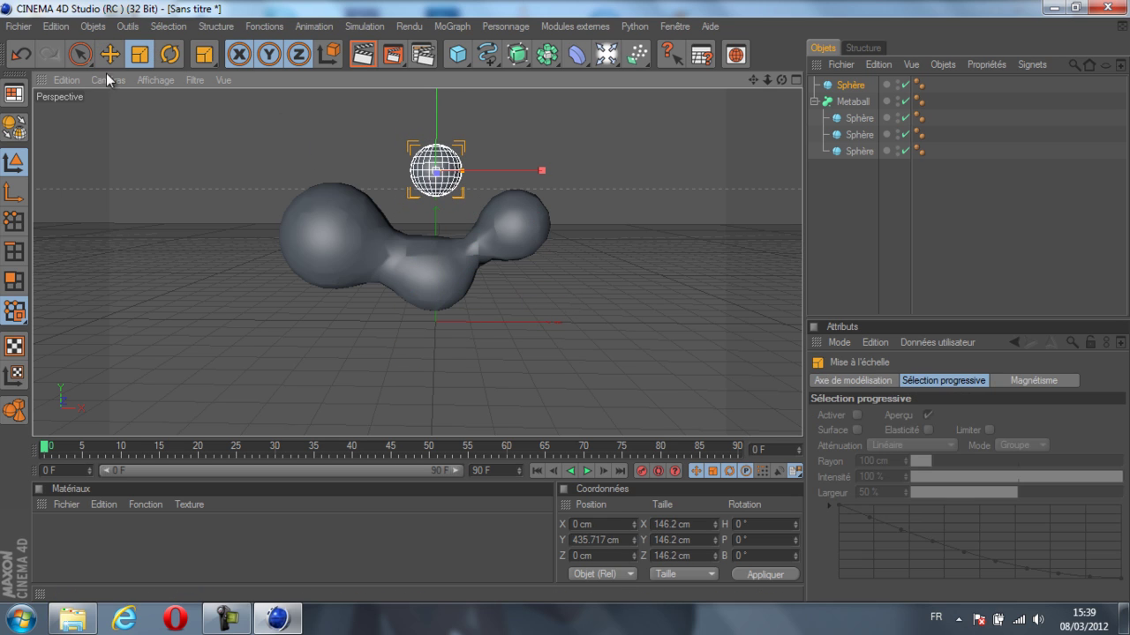
Step: Nest the small sphere in the Metaball and position it below the second sphere at about X 342 cm, Y 88 cm
{"action": "left_click", "coordinate": [110, 54]}
{"action": "left_click_drag", "start_coordinate": [514, 179], "coordinate": [569, 303]}
{"action": "left_click_drag", "start_coordinate": [565, 89], "coordinate": [564, 302]}
{"action": "left_click_drag", "start_coordinate": [846, 84], "coordinate": [853, 103]}
{"action": "left_click_drag", "start_coordinate": [557, 249], "coordinate": [571, 312]}
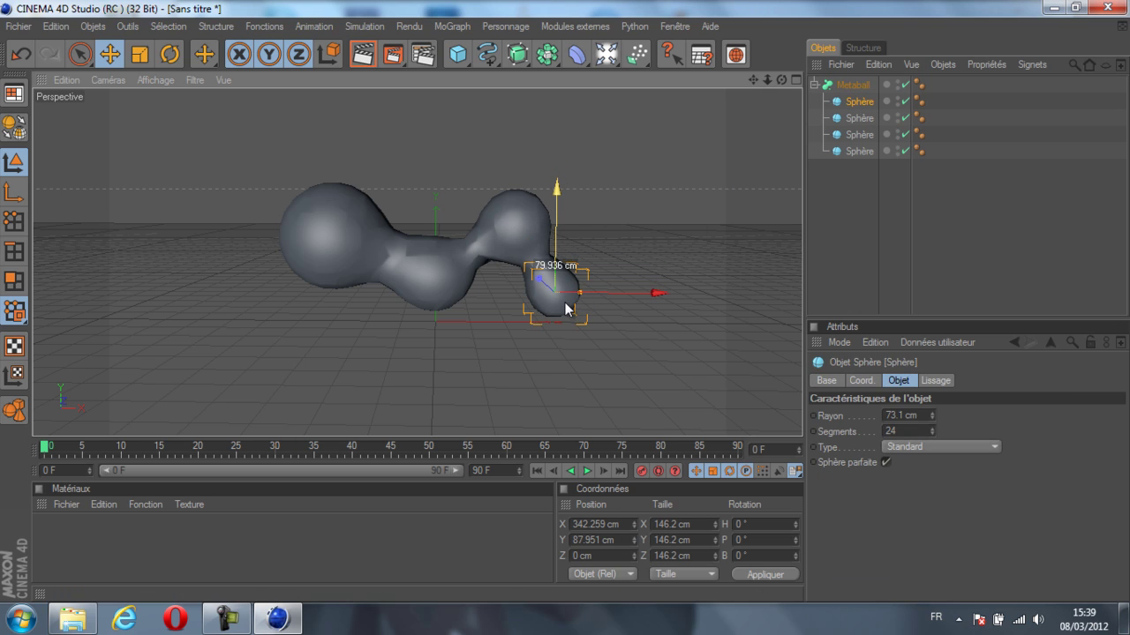
Step: Add a fifth sphere to the Metaball, placed above the large sphere at about X -73 cm, Y 487 cm
{"action": "left_click", "coordinate": [458, 54]}
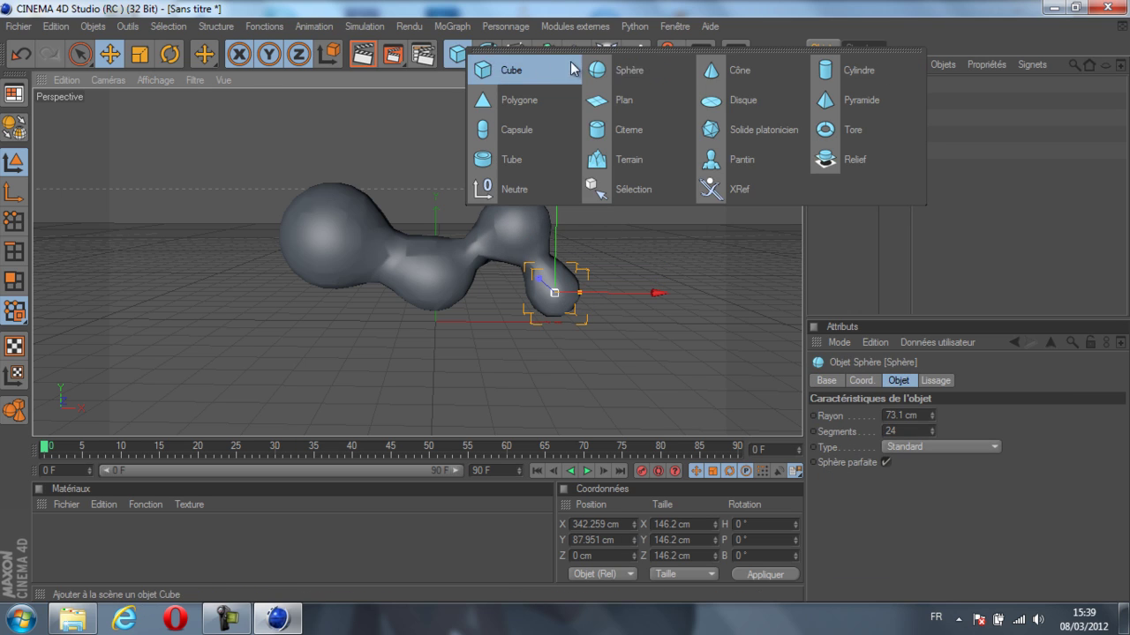
{"action": "left_click", "coordinate": [616, 97]}
{"action": "left_click_drag", "start_coordinate": [440, 267], "coordinate": [565, 301]}
{"action": "left_click_drag", "start_coordinate": [533, 178], "coordinate": [475, 178]}
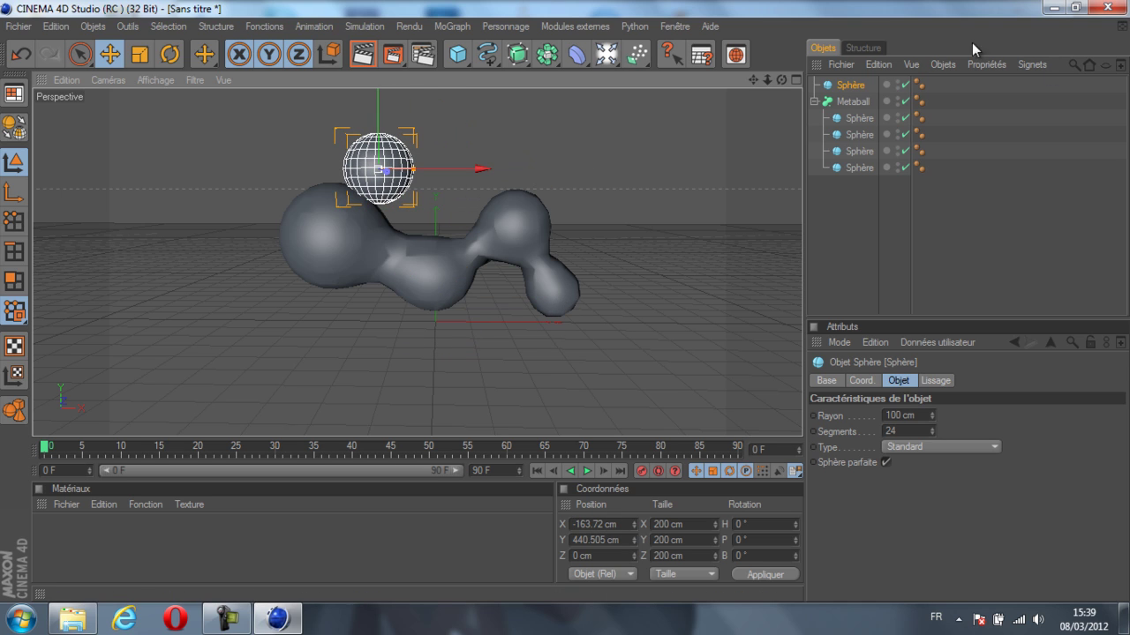
{"action": "left_click_drag", "start_coordinate": [849, 86], "coordinate": [850, 102]}
{"action": "left_click_drag", "start_coordinate": [470, 177], "coordinate": [566, 301]}
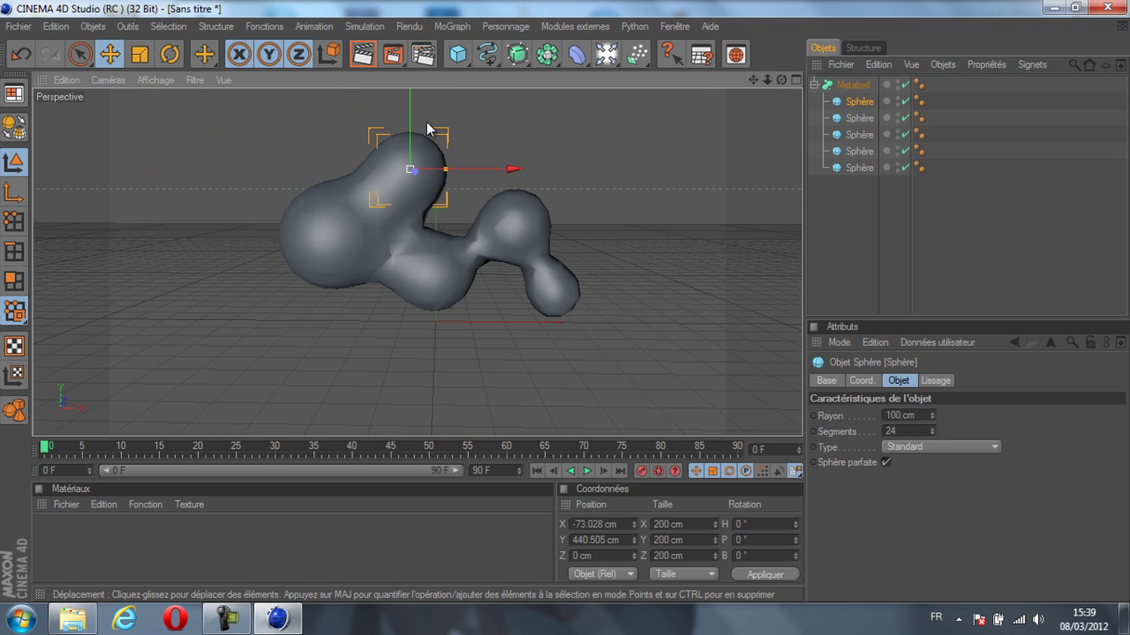
{"action": "left_click_drag", "start_coordinate": [412, 116], "coordinate": [566, 298]}
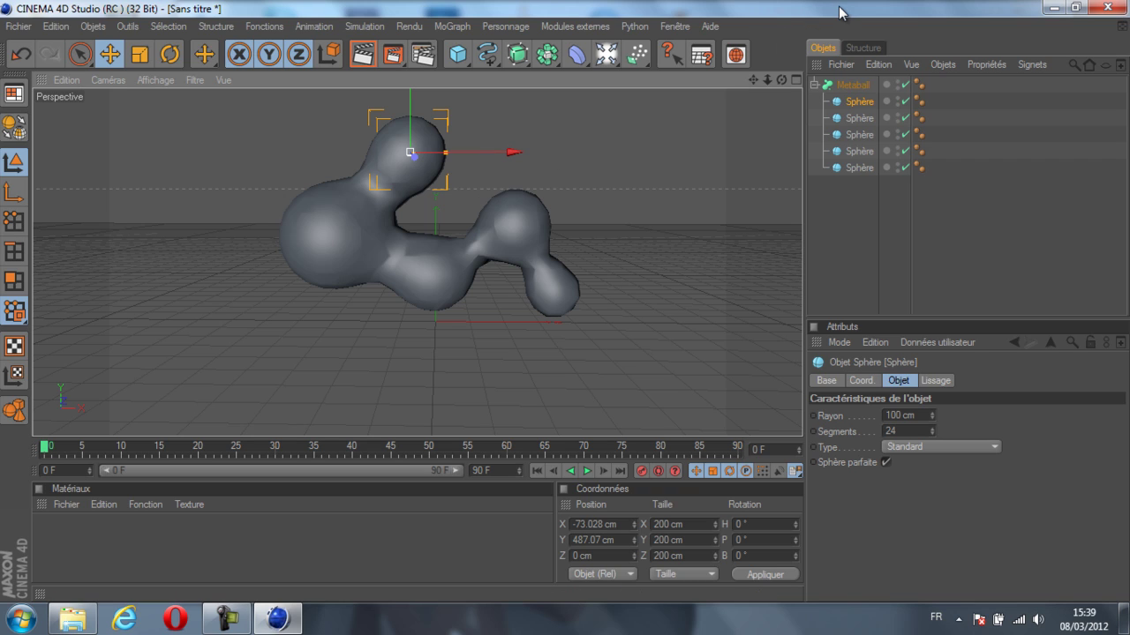
Step: Add a Sol floor object, duplicate it and rotate the copy to a 90° pitch to form a back wall
{"action": "left_click", "coordinate": [605, 54]}
{"action": "left_click", "coordinate": [759, 191]}
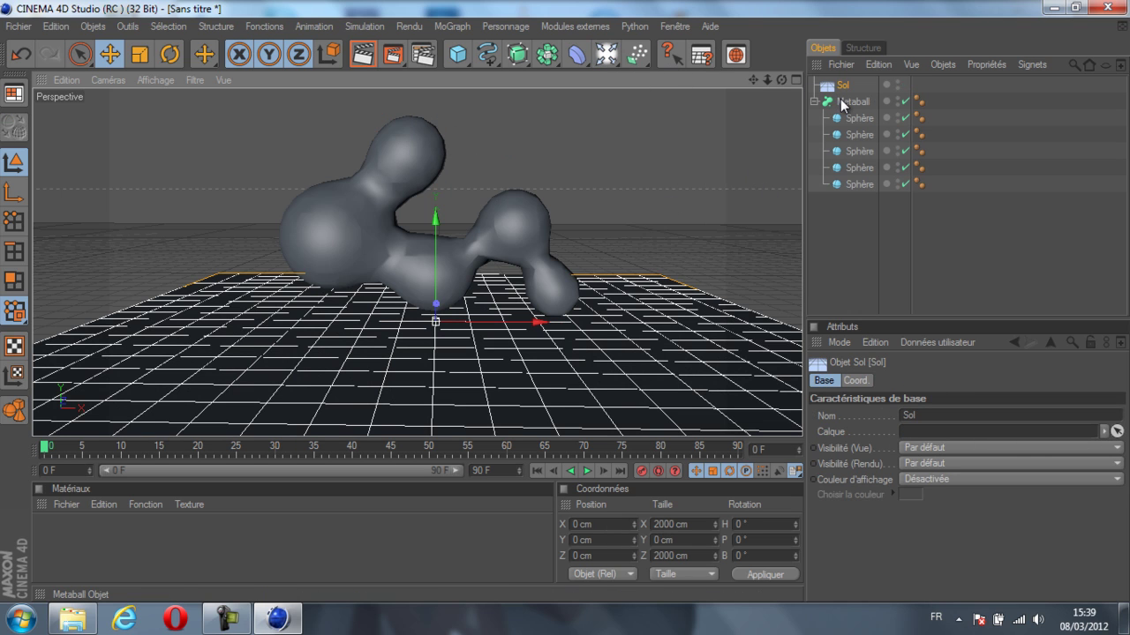
{"action": "key", "text": "ctrl+c"}
{"action": "key", "text": "ctrl+v"}
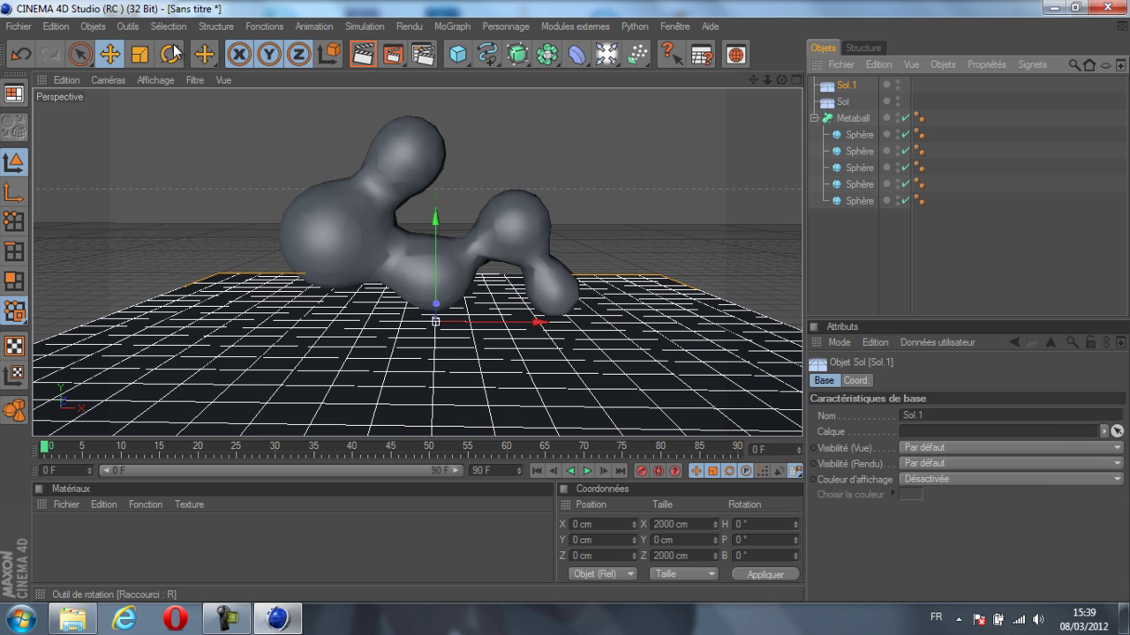
{"action": "key", "text": "r"}
{"action": "left_click_drag", "start_coordinate": [435, 284], "coordinate": [432, 347]}
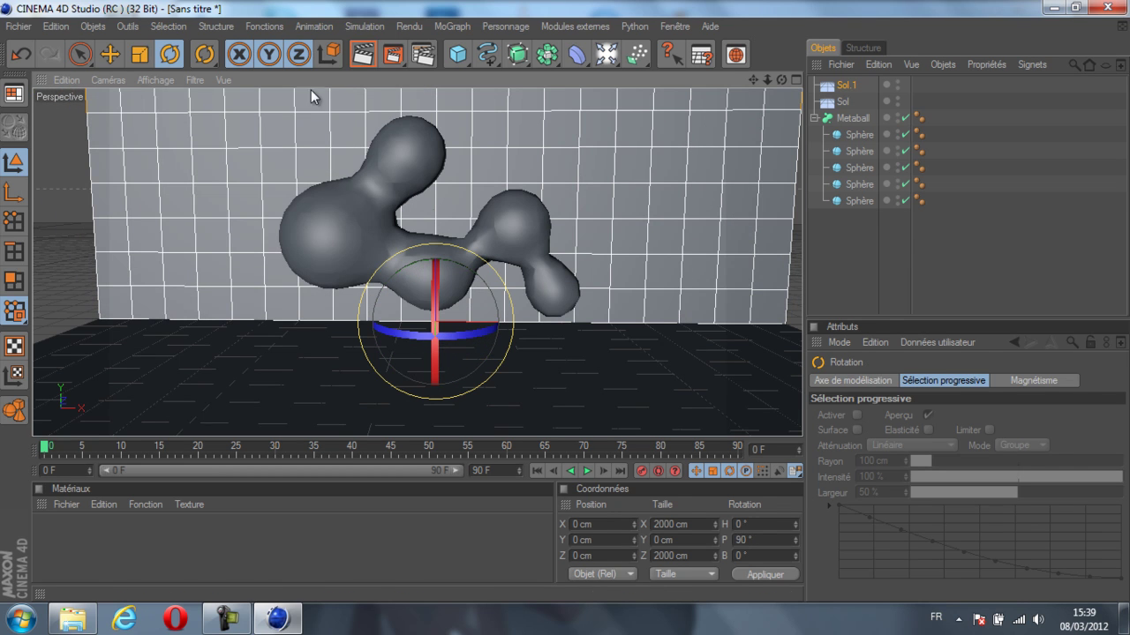
Step: Move the upright floor copy behind the Metaball, to about Z 455 cm
{"action": "left_click_drag", "start_coordinate": [782, 80], "coordinate": [691, 144]}
{"action": "scroll", "coordinate": [691, 144], "scroll_direction": "down", "scroll_amount": 5}
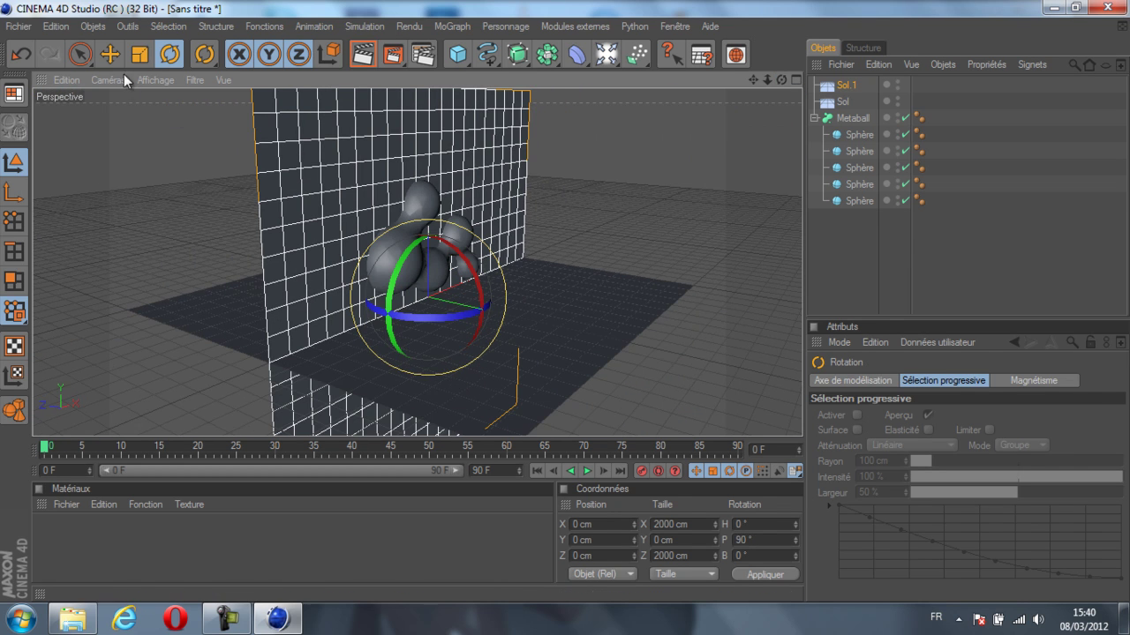
{"action": "left_click", "coordinate": [110, 56]}
{"action": "left_click_drag", "start_coordinate": [497, 317], "coordinate": [572, 291]}
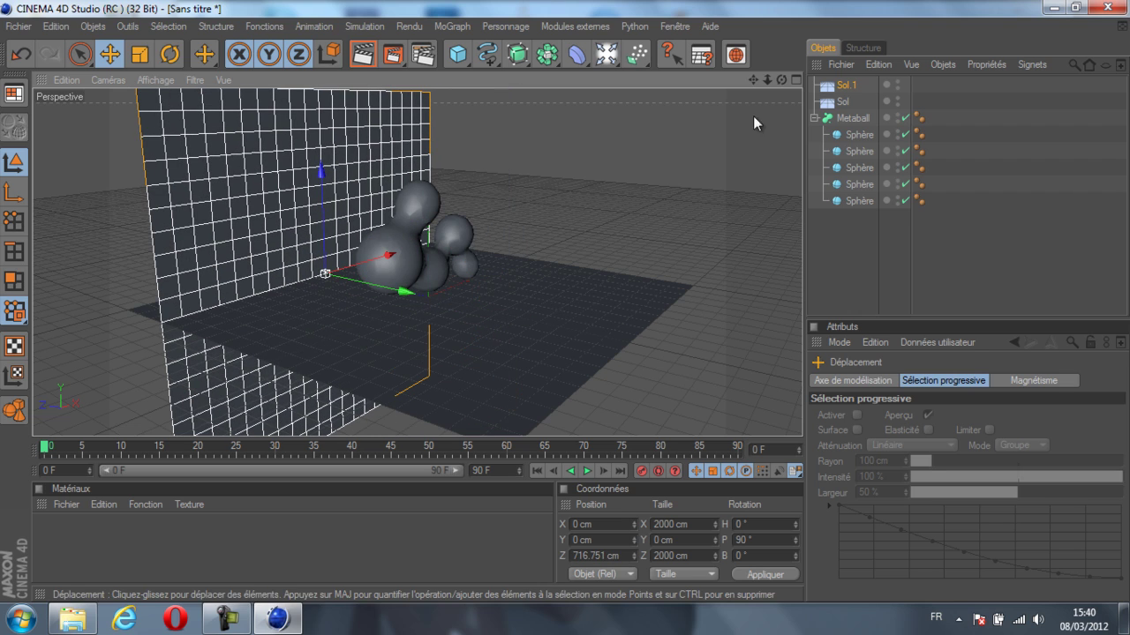
{"action": "left_click_drag", "start_coordinate": [405, 290], "coordinate": [441, 298]}
{"action": "scroll", "coordinate": [443, 277], "scroll_direction": "up", "scroll_amount": 5}
{"action": "scroll", "coordinate": [594, 218], "scroll_direction": "down", "scroll_amount": 2}
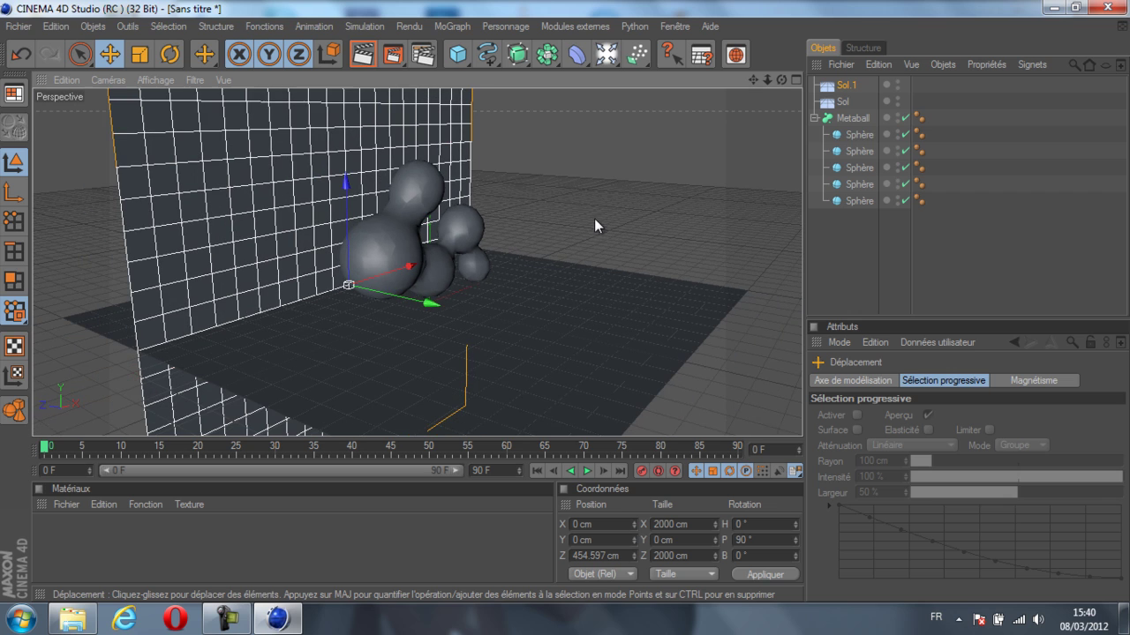
Step: Add an Omni light above and in front of the Metaball at about Y 721 cm, Z -692 cm
{"action": "left_click", "coordinate": [606, 54]}
{"action": "left_click_drag", "start_coordinate": [431, 292], "coordinate": [565, 305]}
{"action": "scroll", "coordinate": [514, 387], "scroll_direction": "up", "scroll_amount": 1}
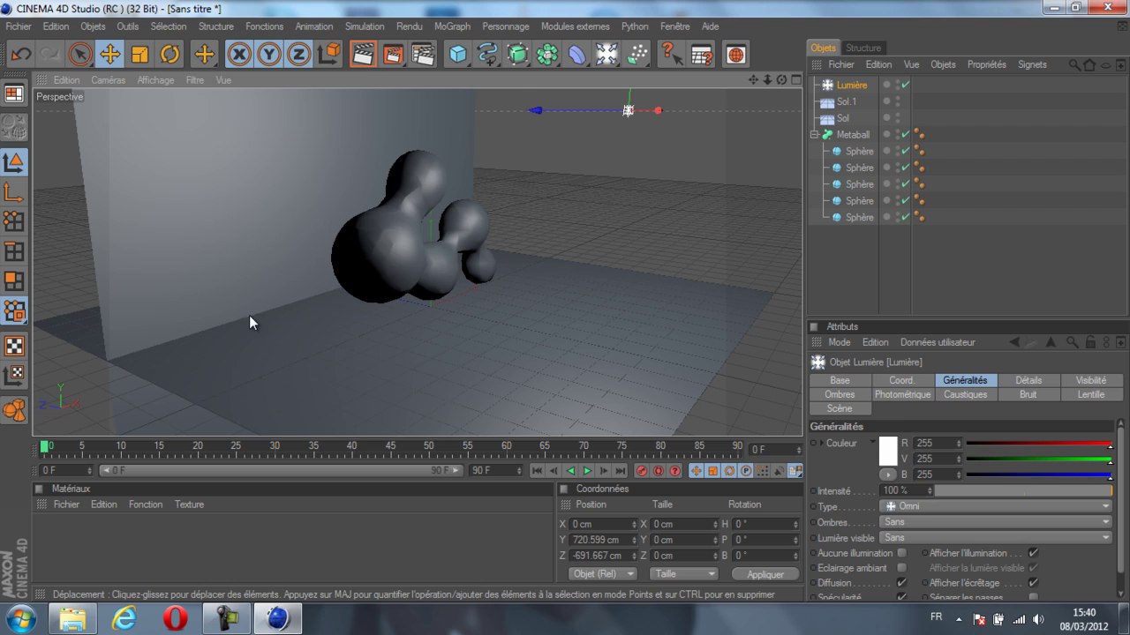
Step: Add a Mo Texte object with a depth of 80 and the text TUTORIAL
{"action": "left_click", "coordinate": [453, 27]}
{"action": "left_click", "coordinate": [512, 205]}
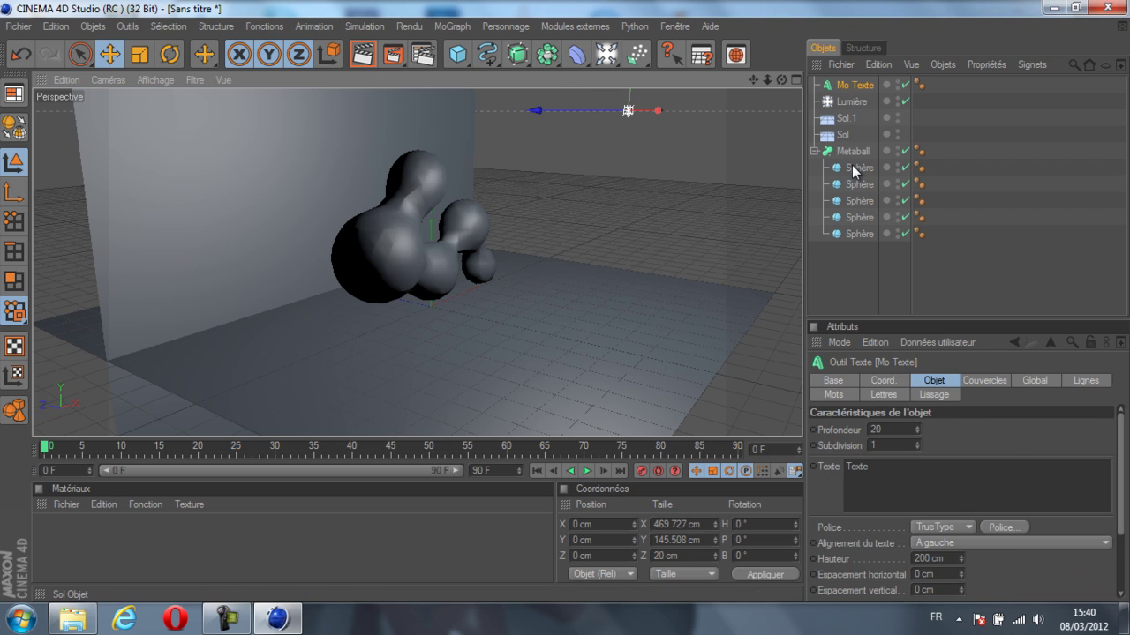
{"action": "left_click", "coordinate": [901, 431]}
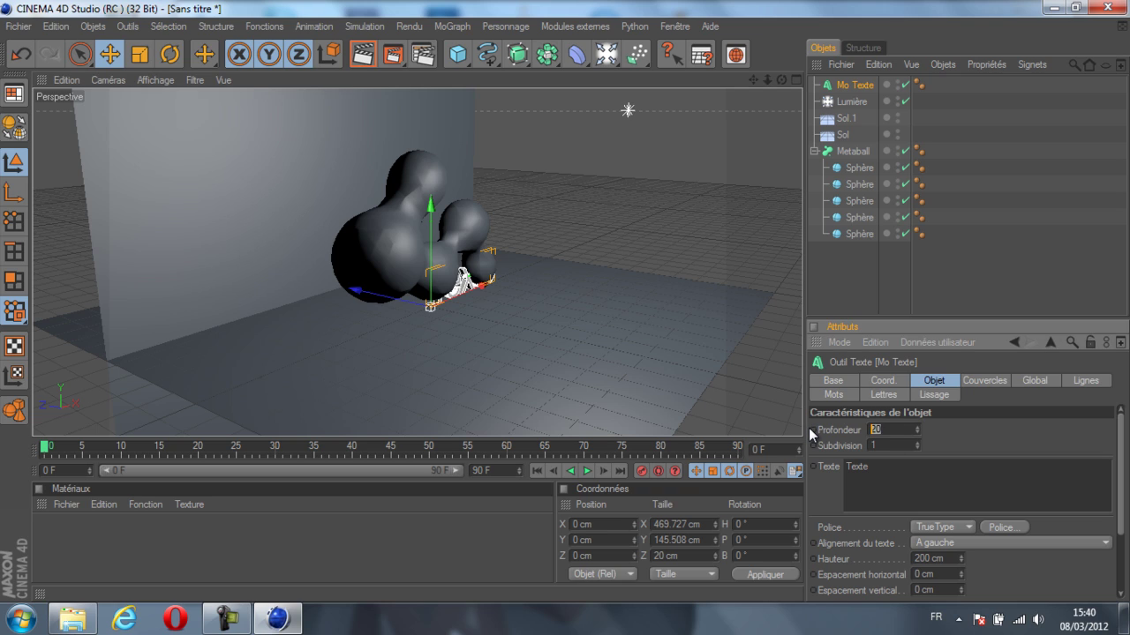
{"action": "type", "text": "80"}
{"action": "key", "text": "Return"}
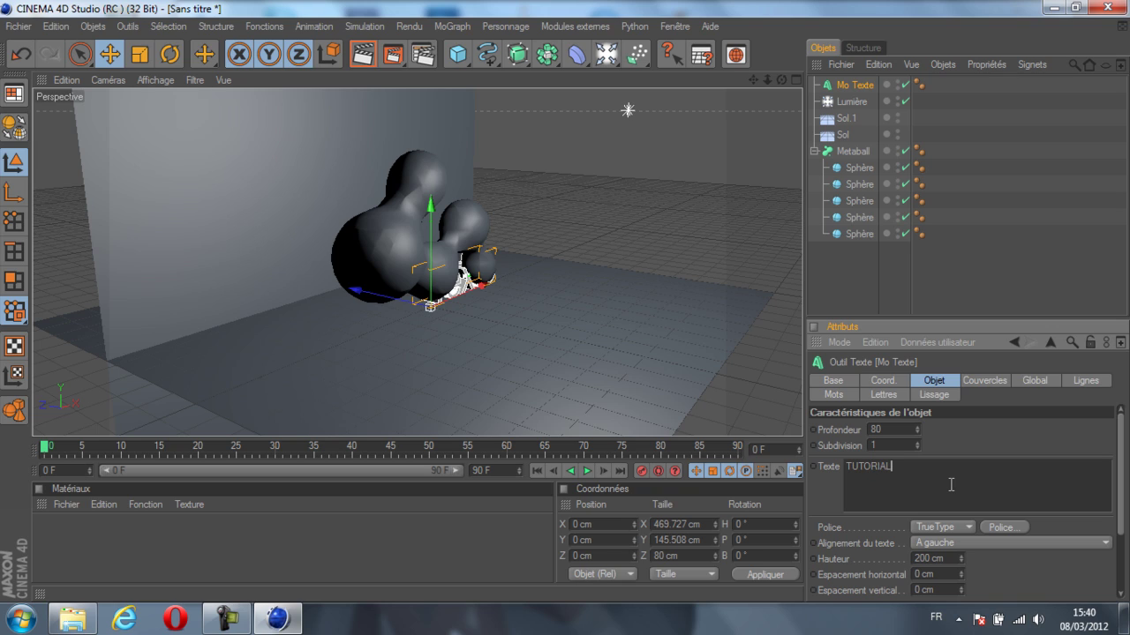
Step: Set the text's font to Ethnocentric and move the text in front of the Metaball at about X -583 cm, Z -261 cm
{"action": "left_click", "coordinate": [1019, 530]}
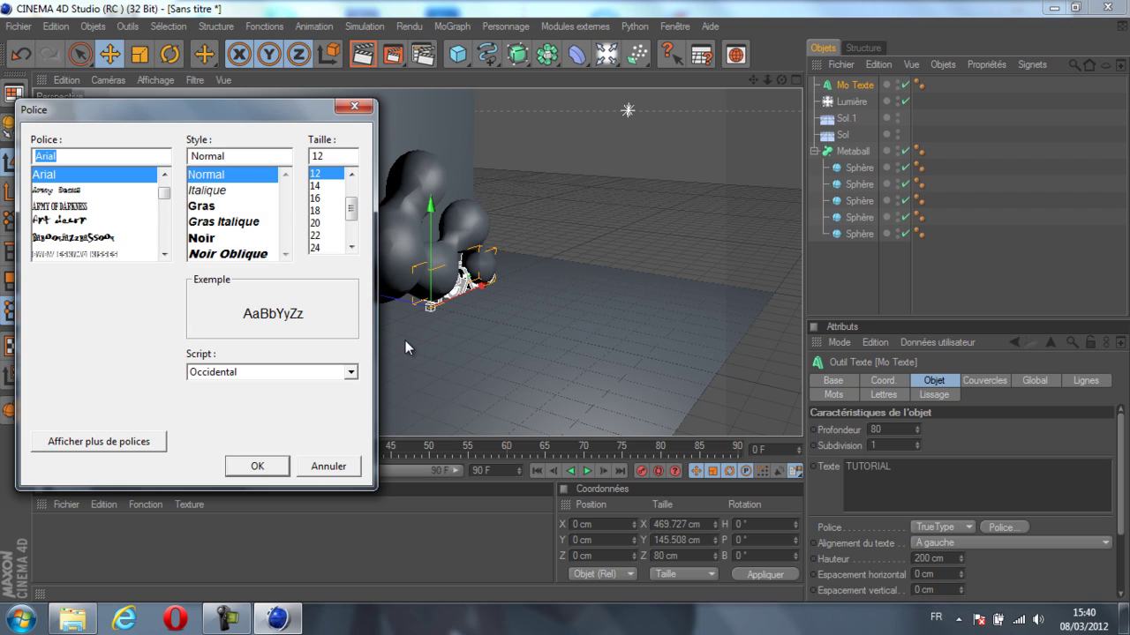
{"action": "scroll", "coordinate": [131, 230], "scroll_direction": "down", "scroll_amount": 8}
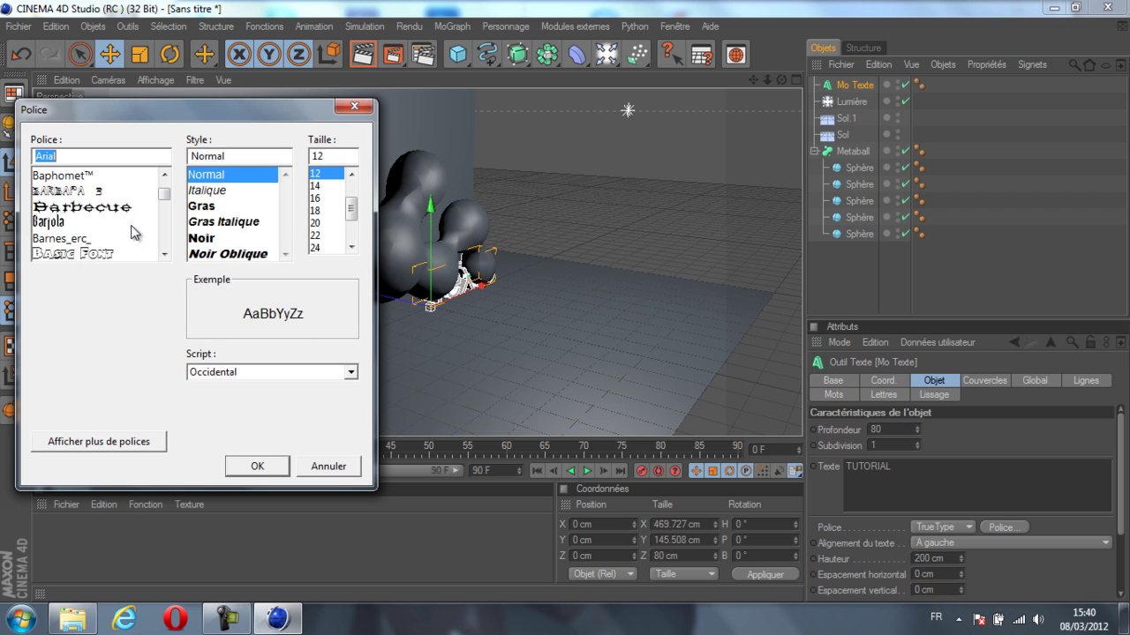
{"action": "left_click", "coordinate": [169, 224]}
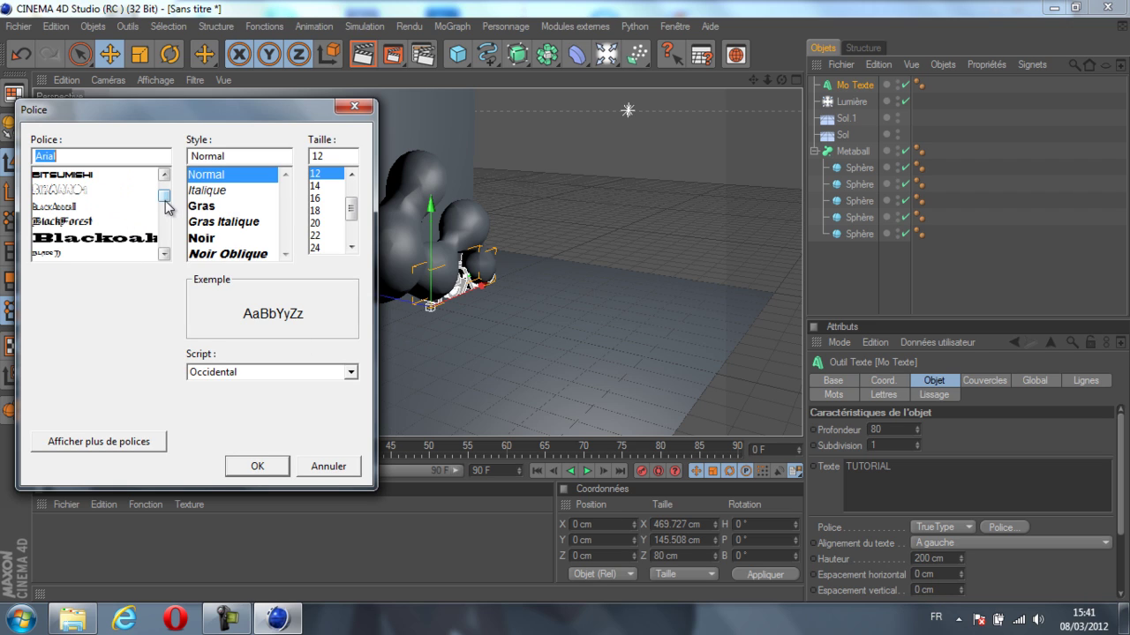
{"action": "left_click_drag", "start_coordinate": [168, 224], "coordinate": [148, 227]}
{"action": "scroll", "coordinate": [146, 227], "scroll_direction": "down", "scroll_amount": 8}
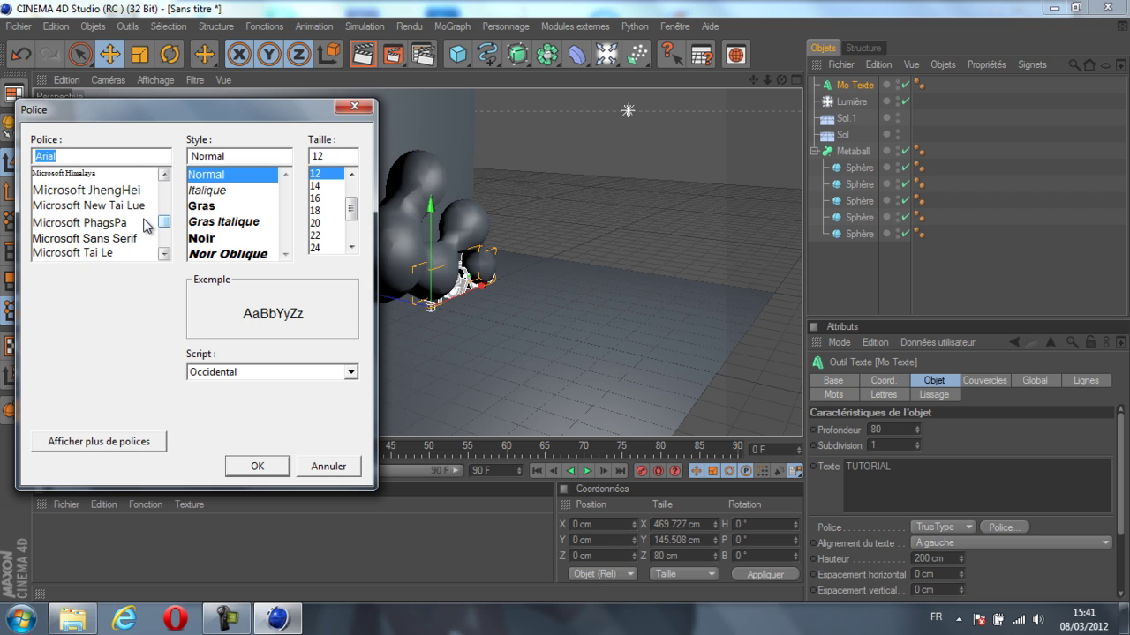
{"action": "scroll", "coordinate": [144, 228], "scroll_direction": "down", "scroll_amount": 1}
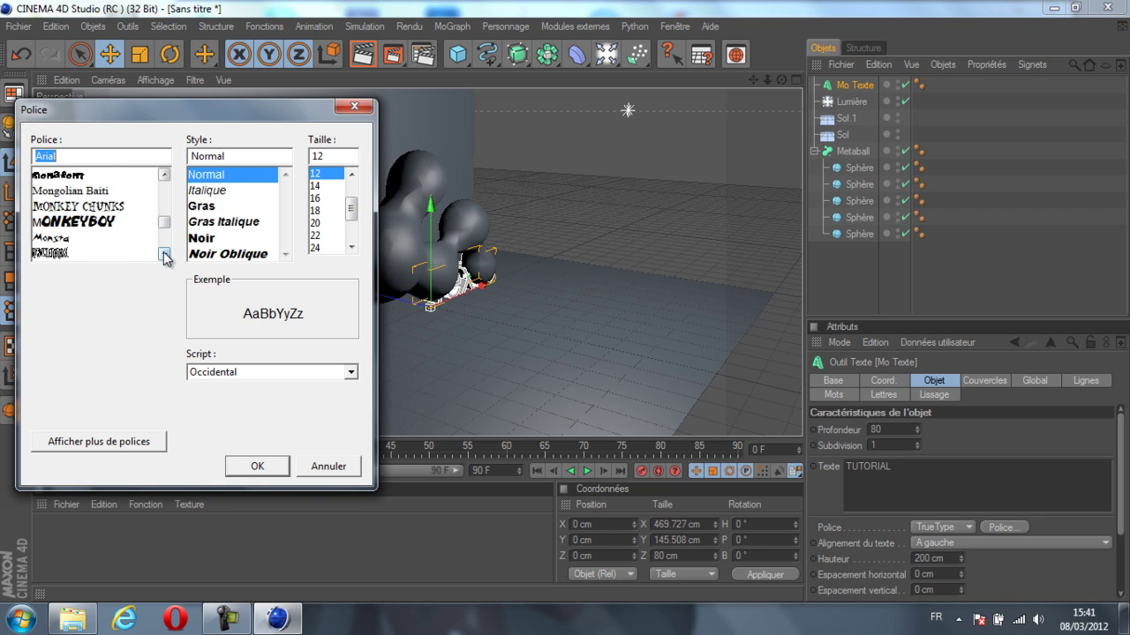
{"action": "type", "text": "ETHNO"}
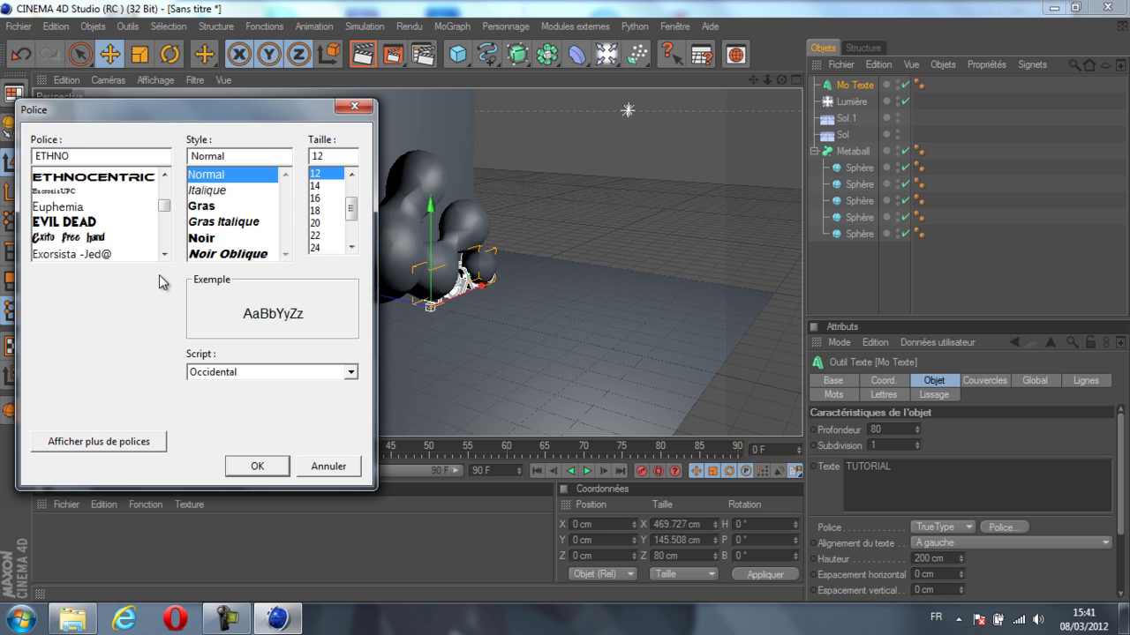
{"action": "key", "text": "Return"}
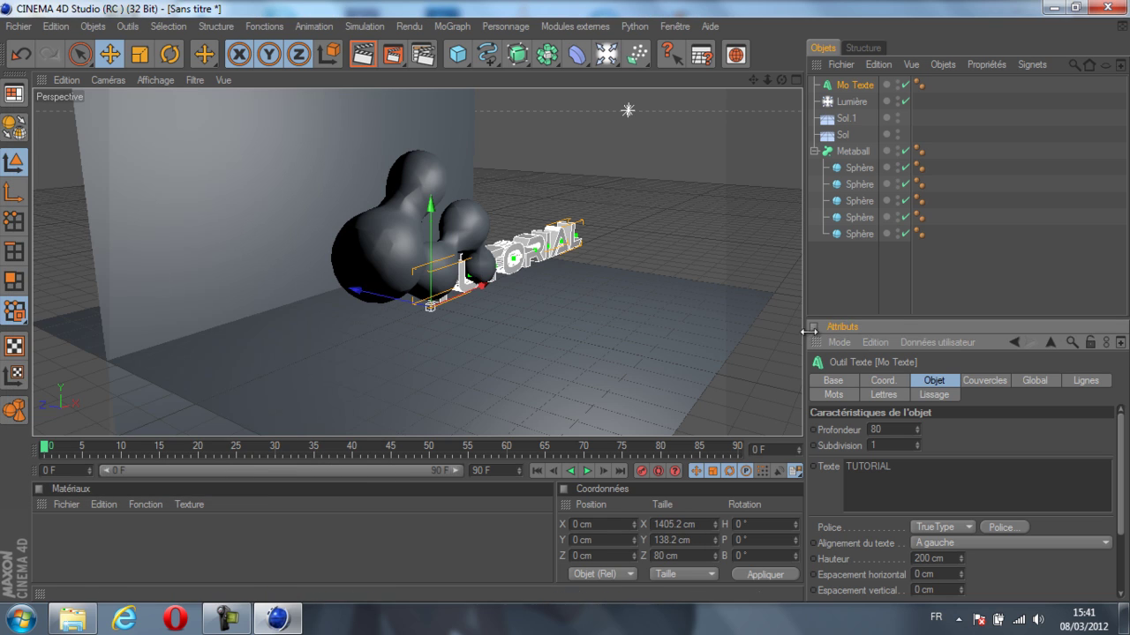
{"action": "mouse_move", "coordinate": [574, 306]}
{"action": "left_mouse_down"}
{"action": "mouse_move", "coordinate": [522, 293]}
{"action": "mouse_move", "coordinate": [563, 301]}
{"action": "left_mouse_up"}
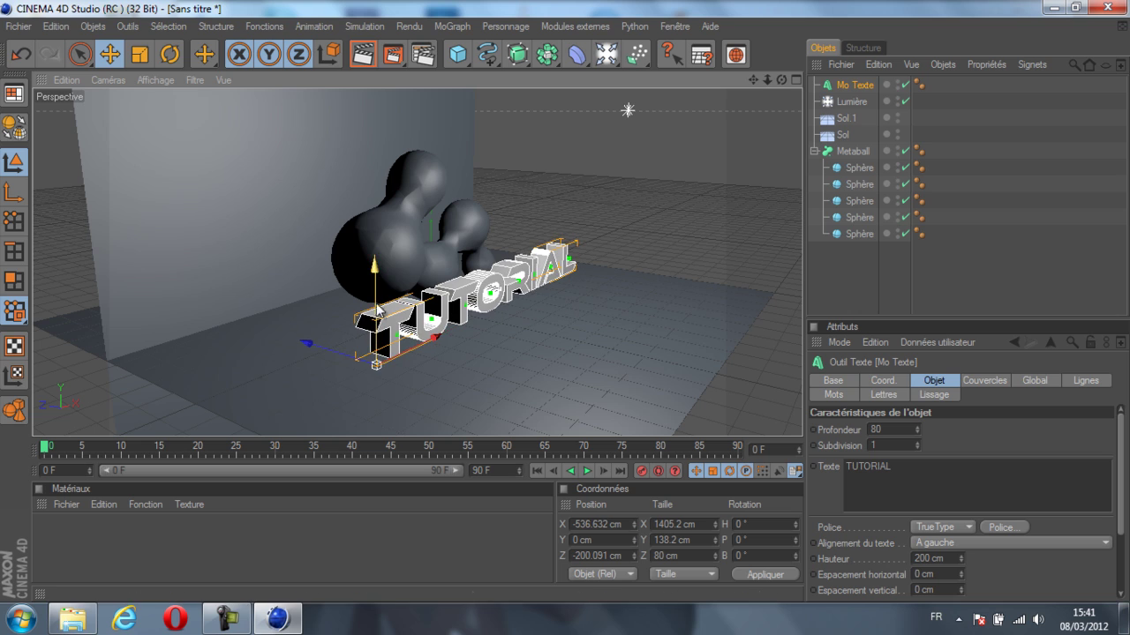
{"action": "left_click_drag", "start_coordinate": [308, 344], "coordinate": [428, 358]}
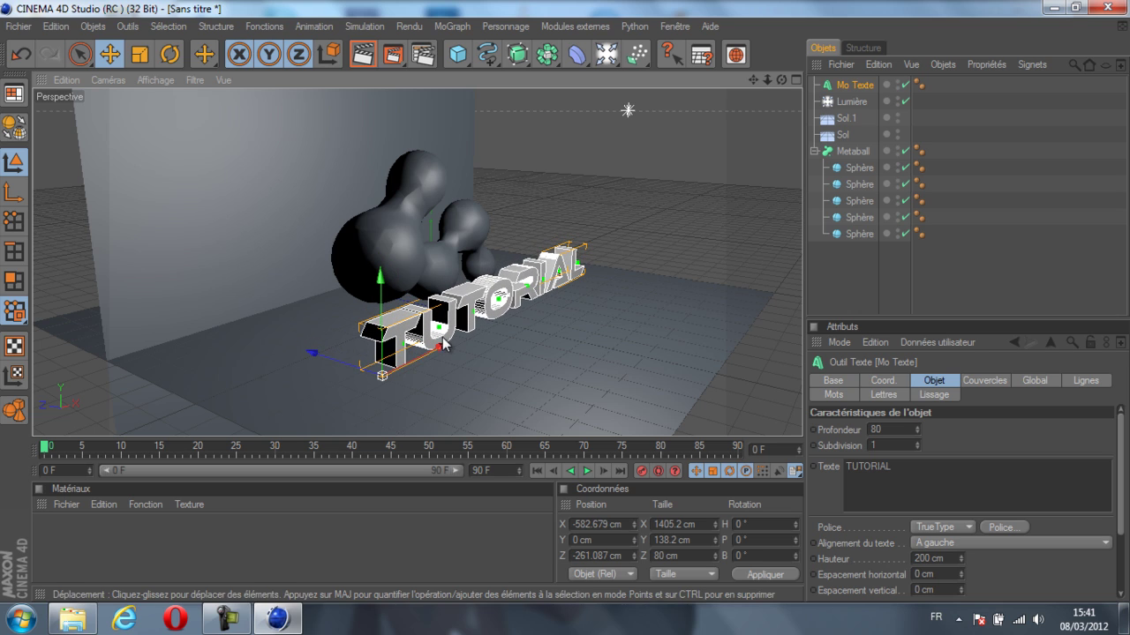
Step: Create a new material with Spécularité disabled and its colour set to blue (R 0, V 154, B 211)
{"action": "double_click", "coordinate": [178, 554]}
{"action": "double_click", "coordinate": [53, 533]}
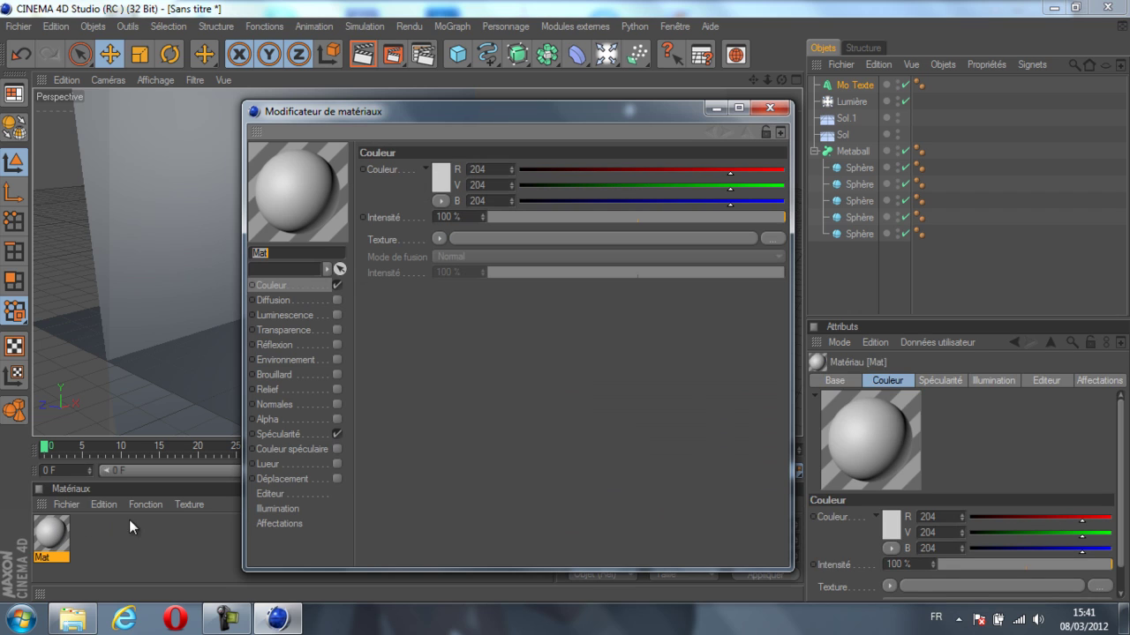
{"action": "left_click", "coordinate": [336, 434]}
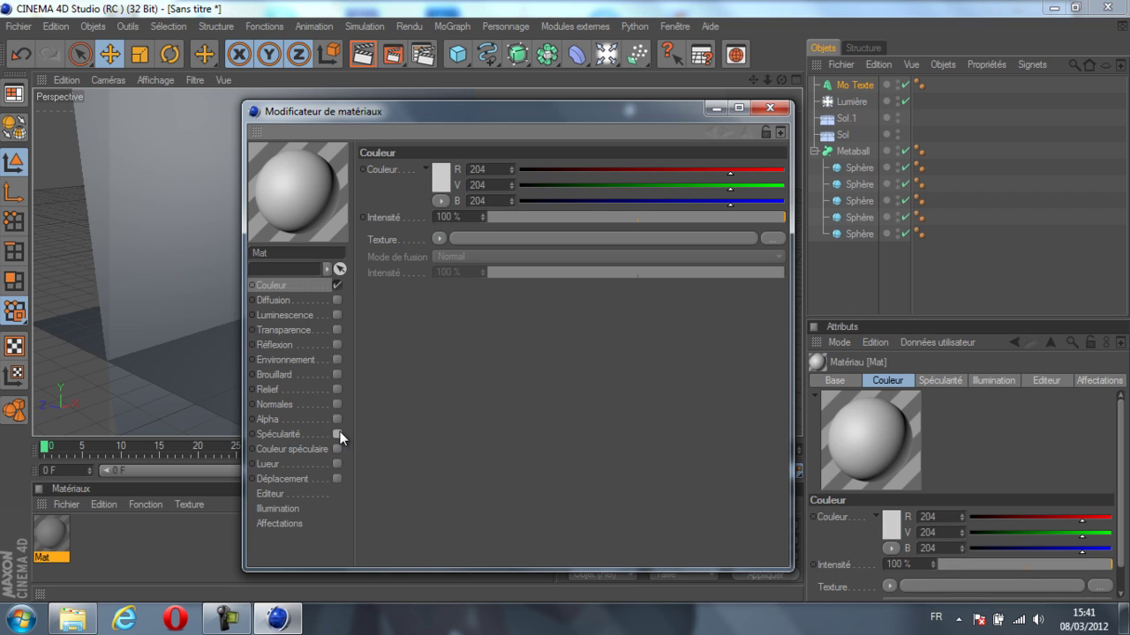
{"action": "left_click", "coordinate": [441, 176]}
{"action": "left_click_drag", "start_coordinate": [482, 110], "coordinate": [486, 114]}
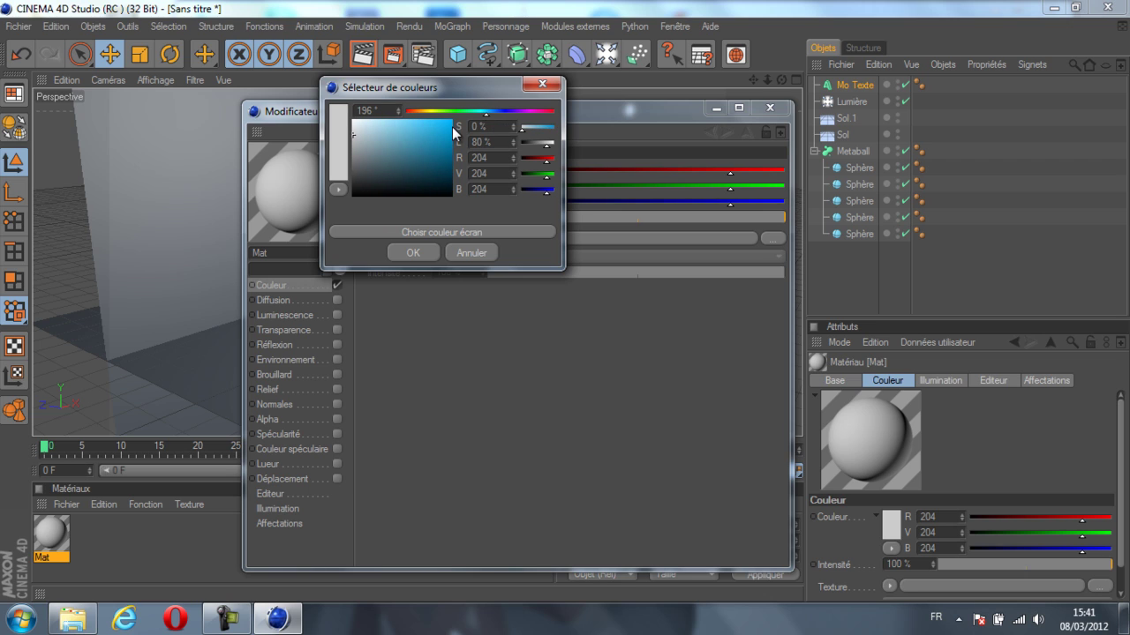
{"action": "left_click", "coordinate": [453, 133]}
{"action": "left_click", "coordinate": [420, 253]}
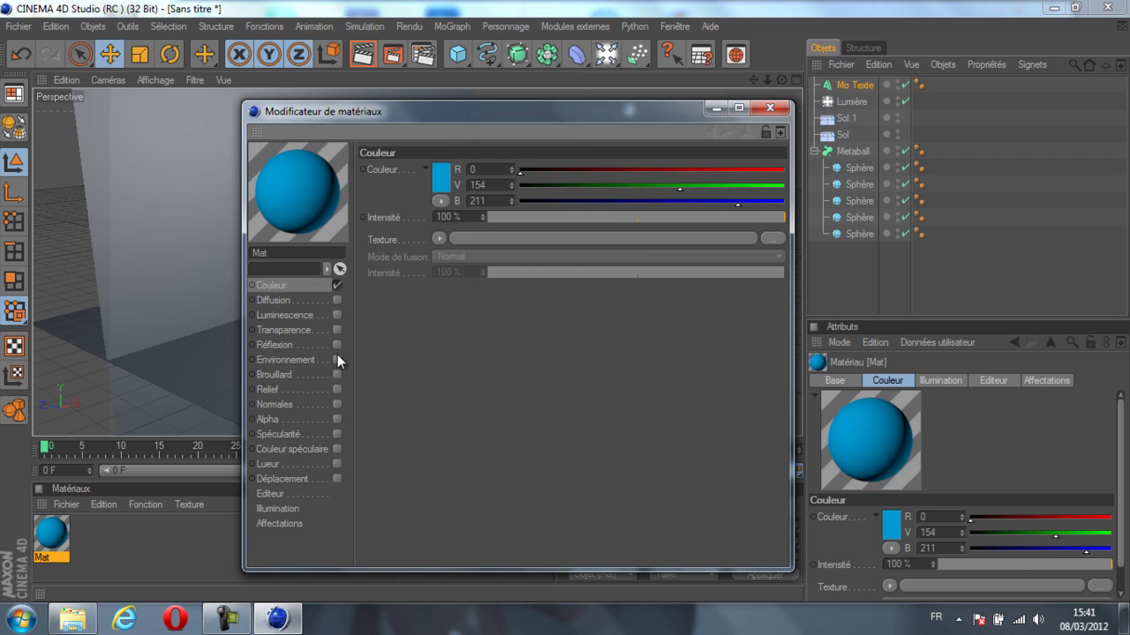
Step: Enable Réflexion on the blue material and set its intensity to 50 %
{"action": "left_click", "coordinate": [335, 345]}
{"action": "left_click", "coordinate": [457, 216]}
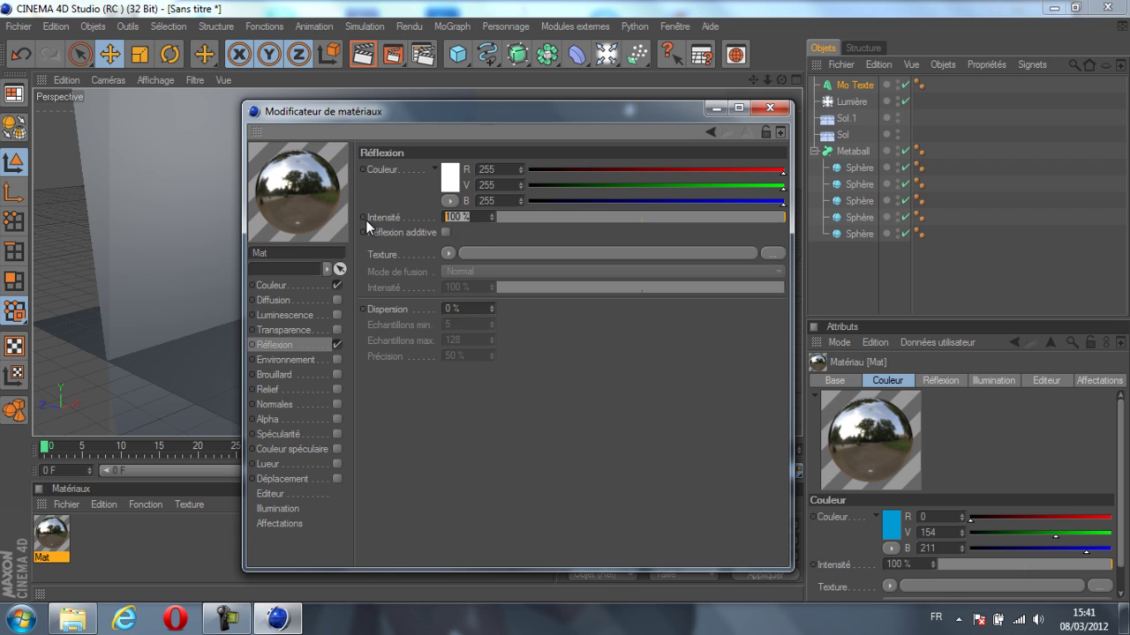
{"action": "type", "text": "50"}
{"action": "key", "text": "Return"}
Step: Add a Fresnel texture at 30 % intensity to the blue material's Réflexion channel and apply the material to the Metaball
{"action": "left_click", "coordinate": [449, 253]}
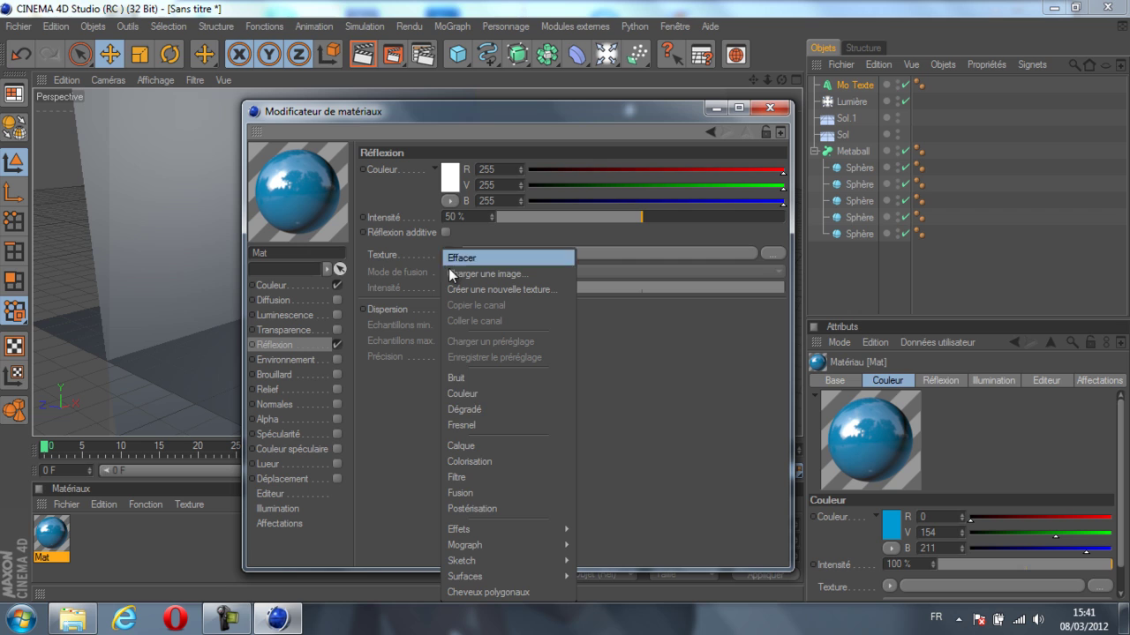
{"action": "left_click", "coordinate": [477, 421]}
{"action": "left_click", "coordinate": [475, 333]}
{"action": "type", "text": "30"}
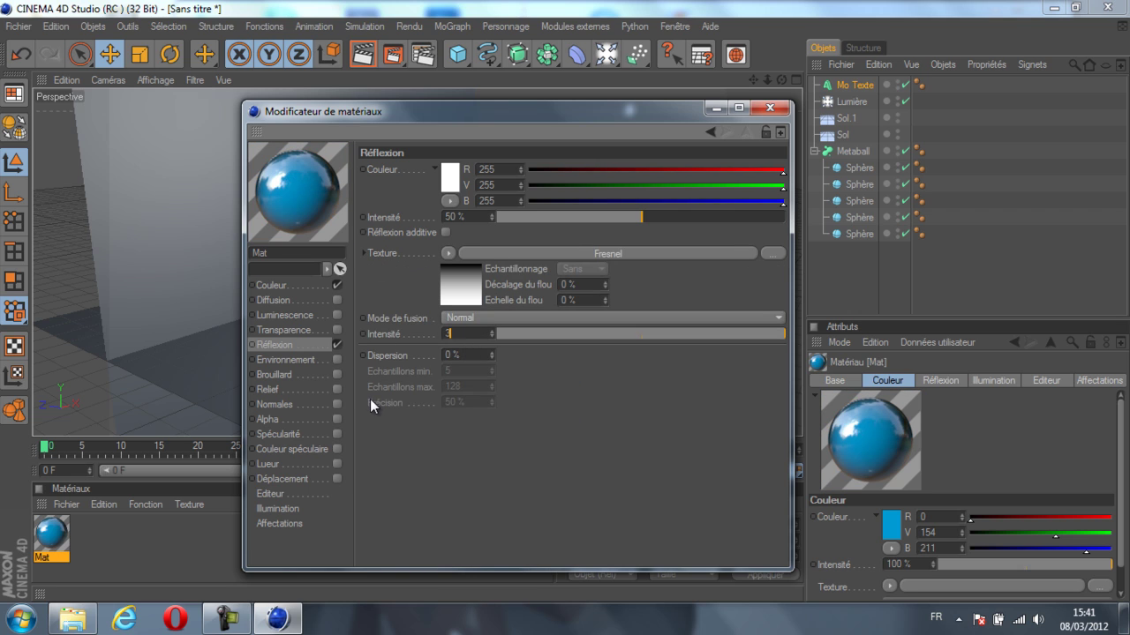
{"action": "key", "text": "Return"}
{"action": "left_click", "coordinate": [769, 107]}
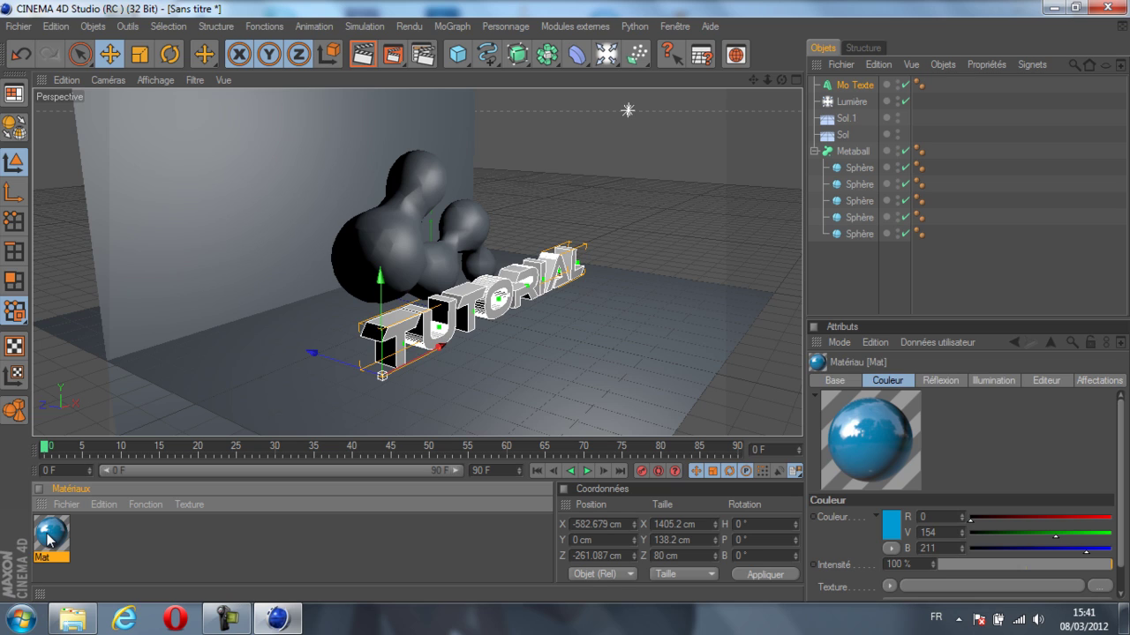
{"action": "left_click_drag", "start_coordinate": [408, 250], "coordinate": [409, 249]}
Step: Create a second material with Spécularité disabled
{"action": "double_click", "coordinate": [127, 533]}
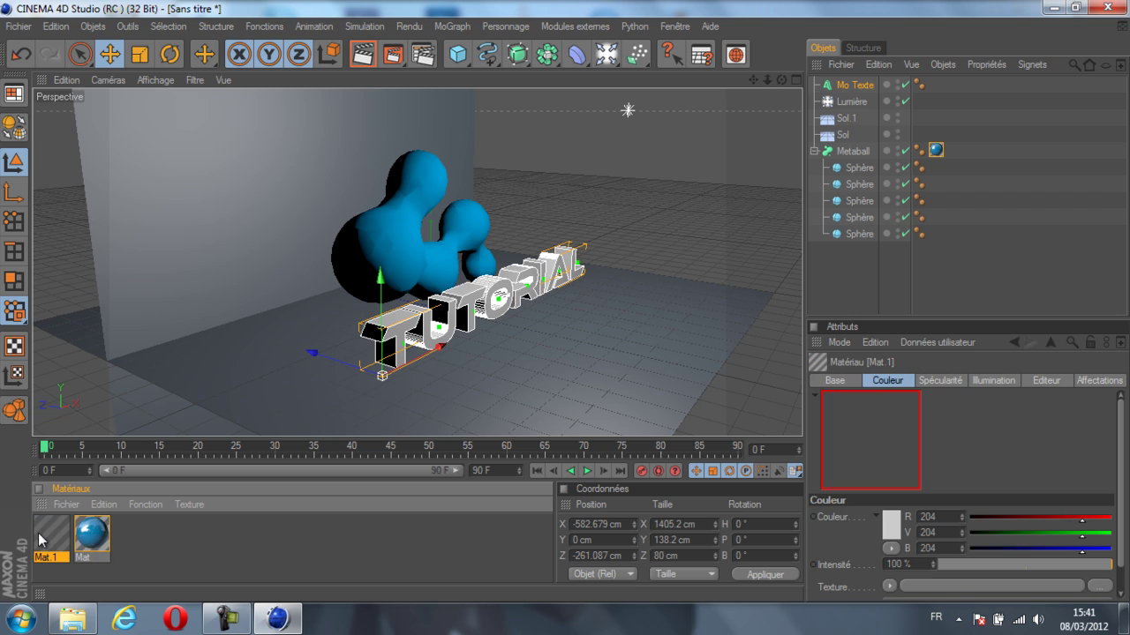
{"action": "double_click", "coordinate": [50, 533]}
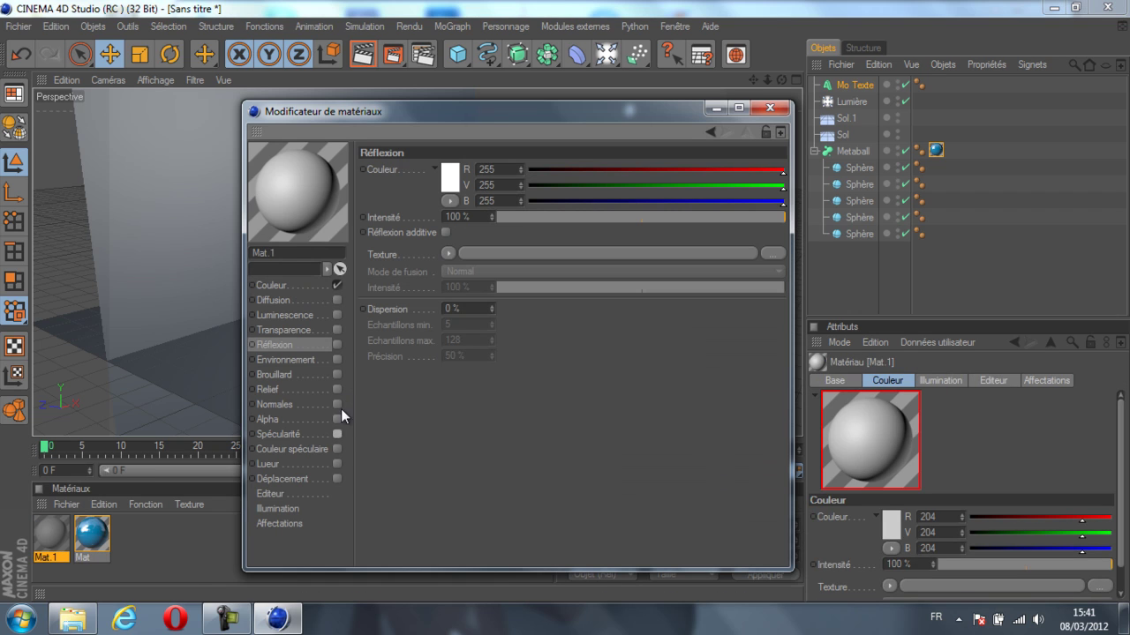
{"action": "left_click", "coordinate": [336, 315]}
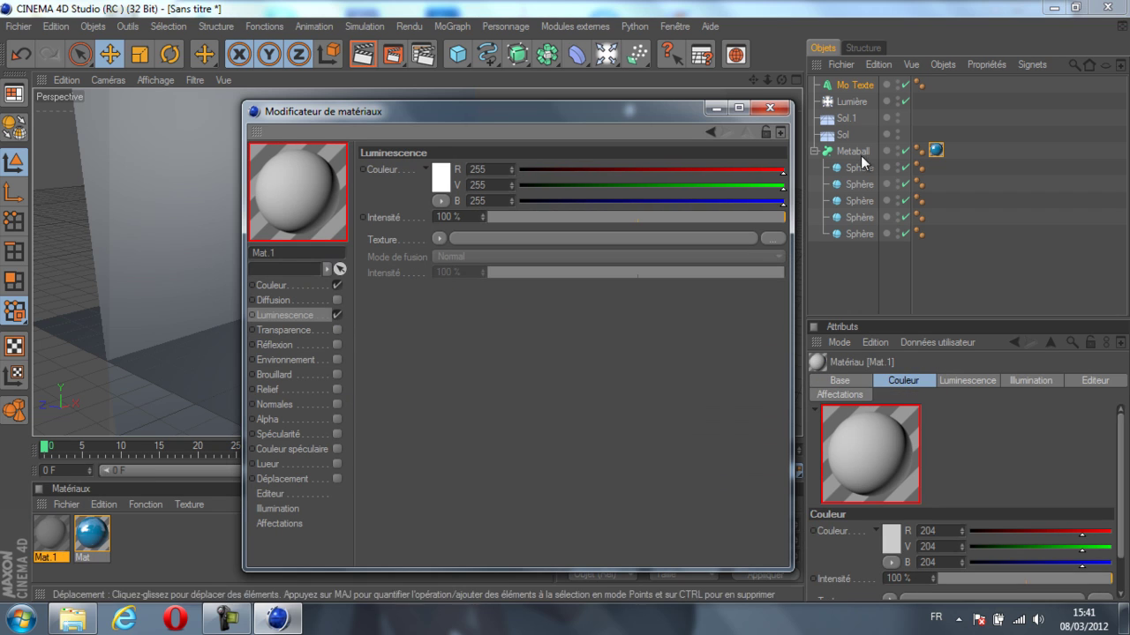
{"action": "left_click", "coordinate": [769, 107]}
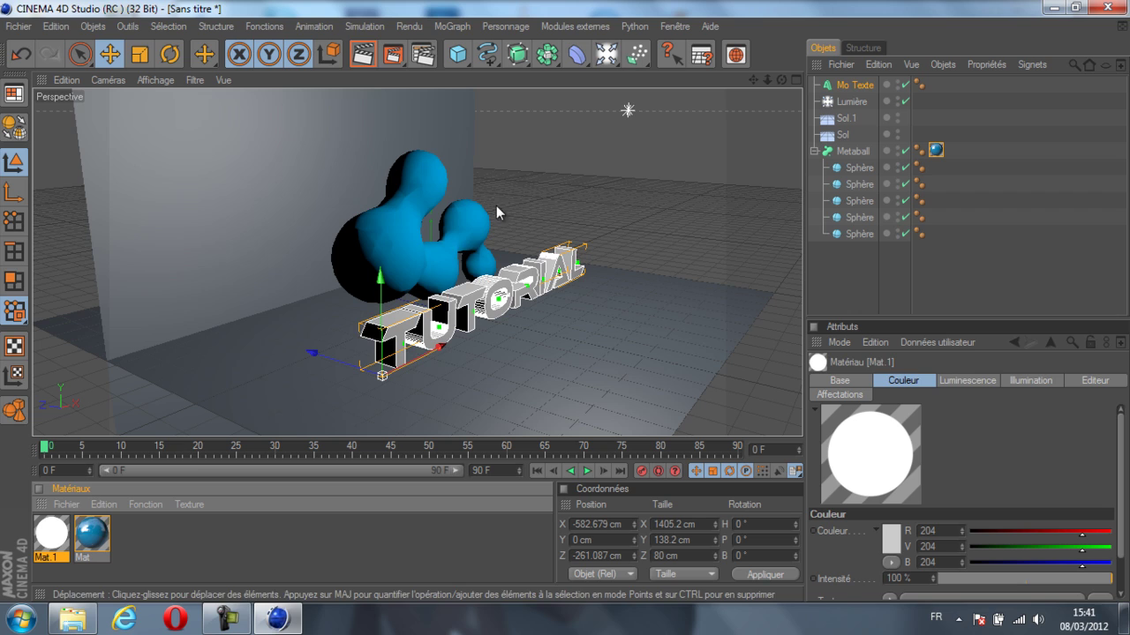
{"action": "double_click", "coordinate": [62, 539]}
{"action": "left_click", "coordinate": [336, 316]}
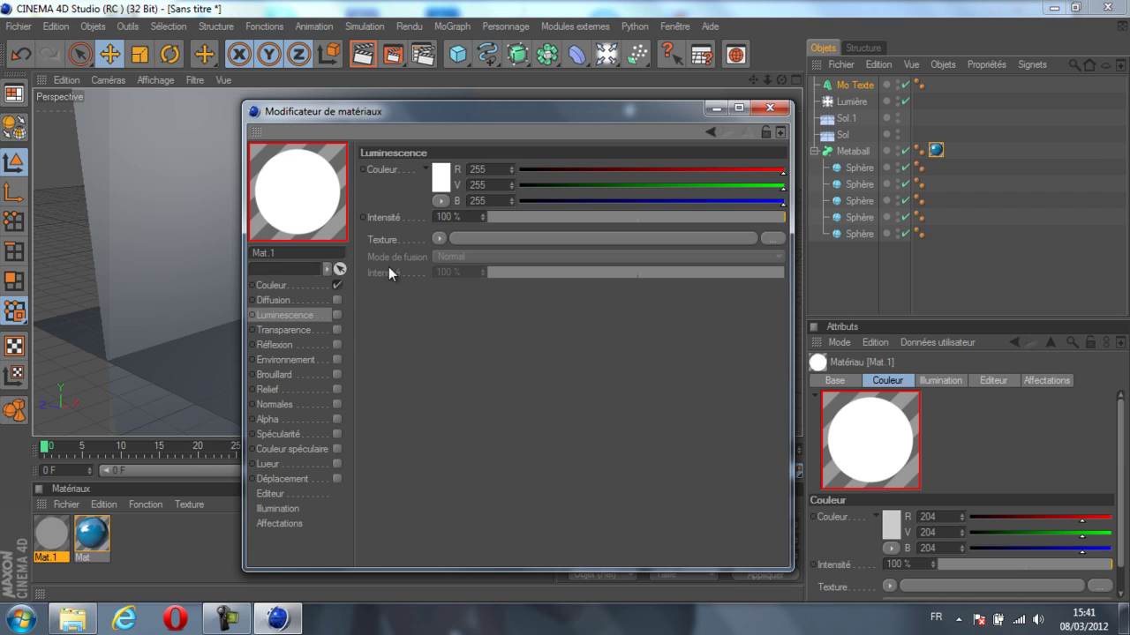
{"action": "left_click", "coordinate": [441, 175]}
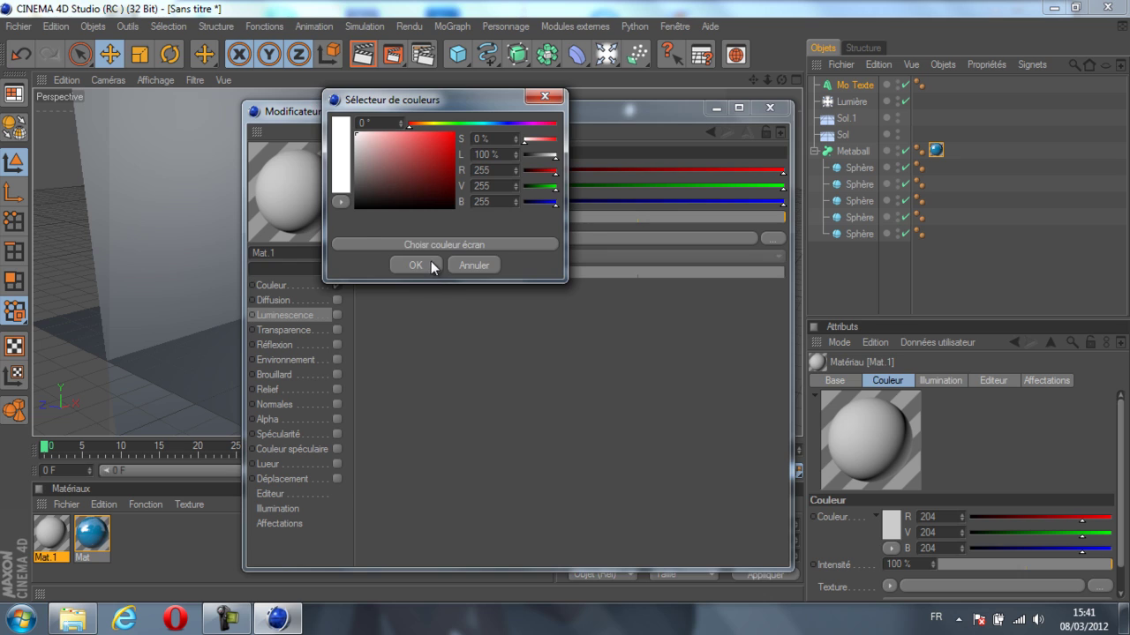
{"action": "left_click", "coordinate": [414, 265]}
Step: Set the second material's colour to pure white (R, V and B 255)
{"action": "left_click", "coordinate": [320, 286]}
{"action": "left_click", "coordinate": [432, 172]}
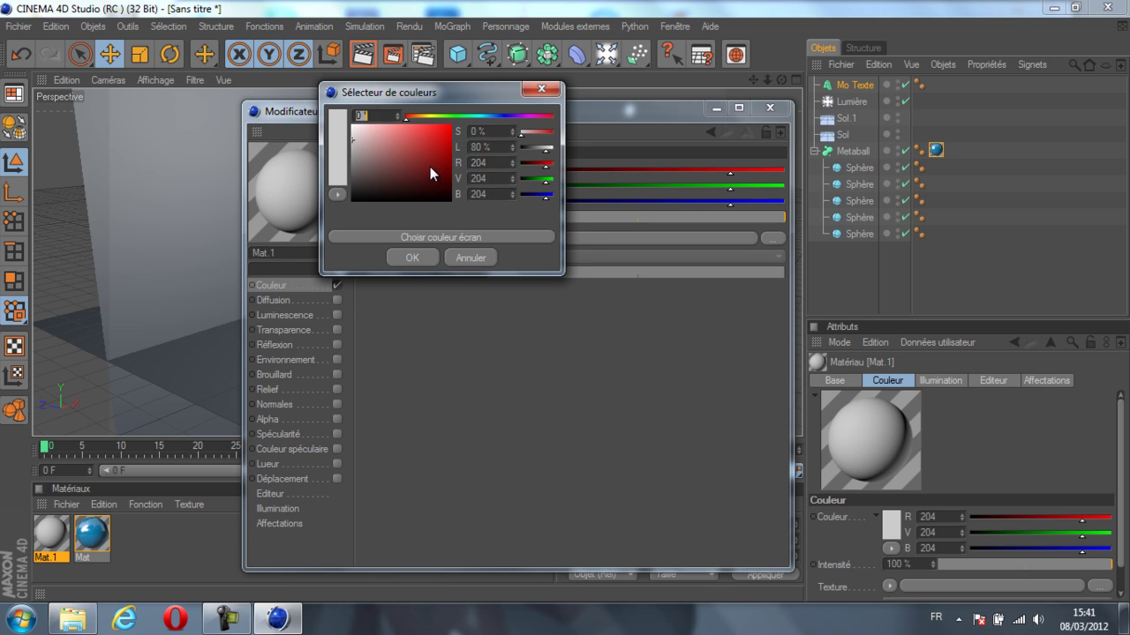
{"action": "left_click_drag", "start_coordinate": [430, 167], "coordinate": [218, 52]}
{"action": "left_click", "coordinate": [413, 257]}
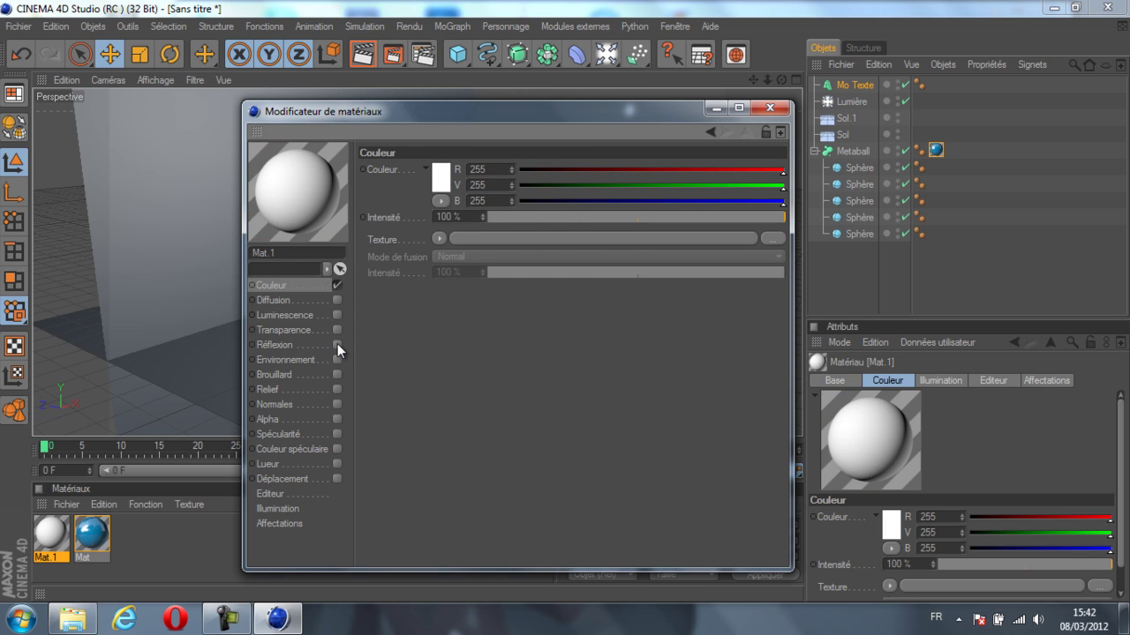
Step: Enable Réflexion on the white material and set its intensity to 50 %
{"action": "left_click", "coordinate": [336, 344]}
{"action": "left_click", "coordinate": [478, 216]}
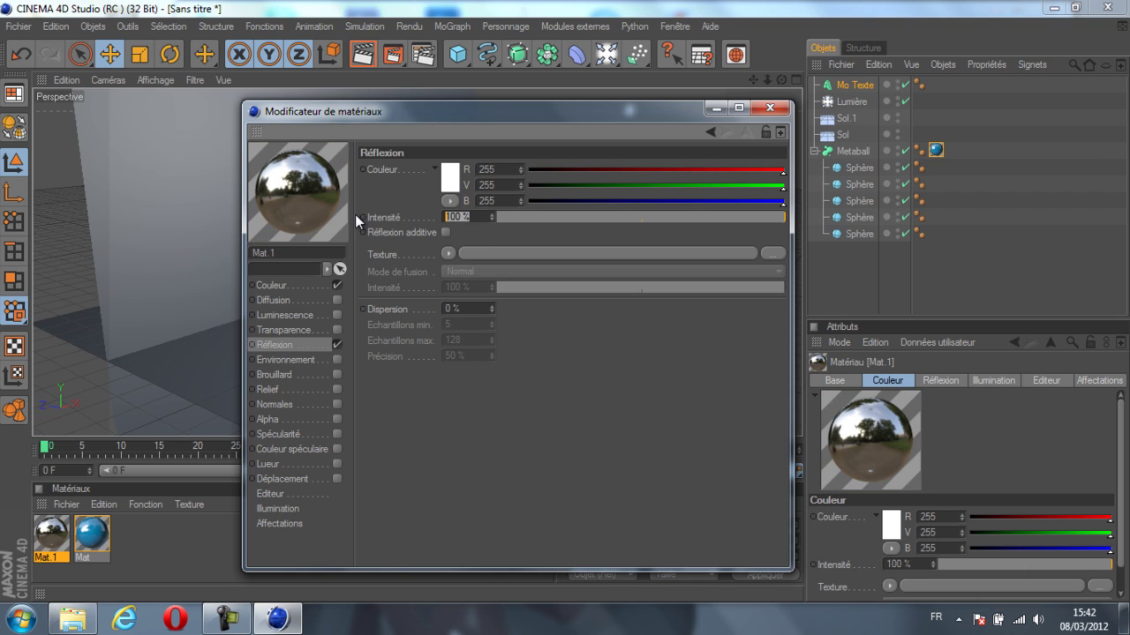
{"action": "type", "text": "50"}
{"action": "key", "text": "Return"}
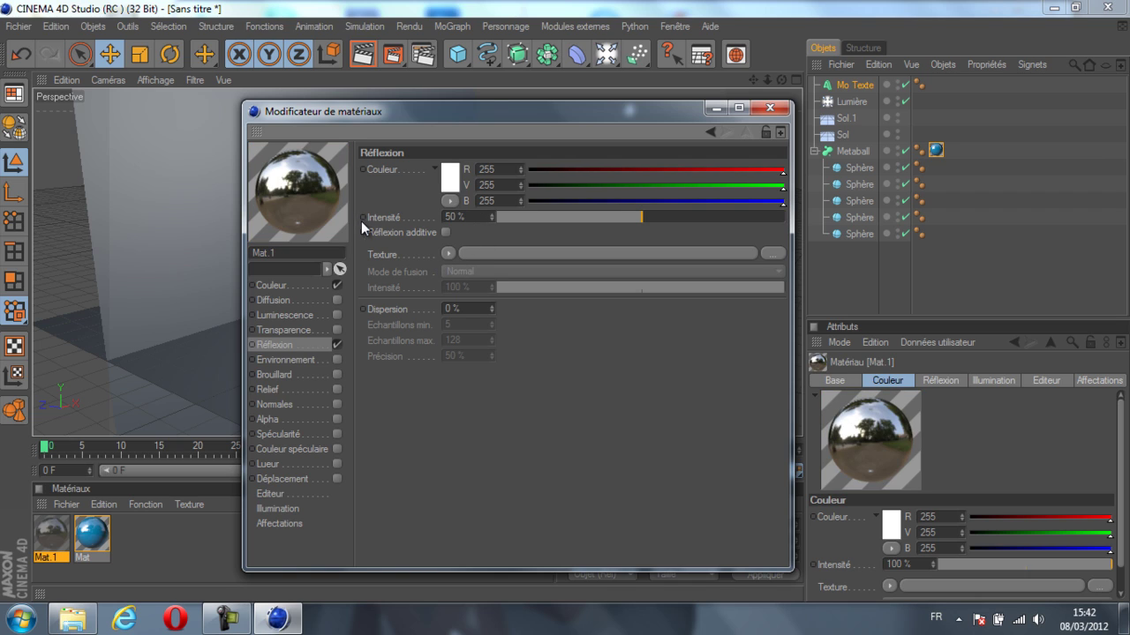
Step: Add a Fresnel texture at 30 % intensity to the white material's Réflexion channel and apply the material to the floor
{"action": "left_click", "coordinate": [449, 253]}
{"action": "left_click", "coordinate": [501, 425]}
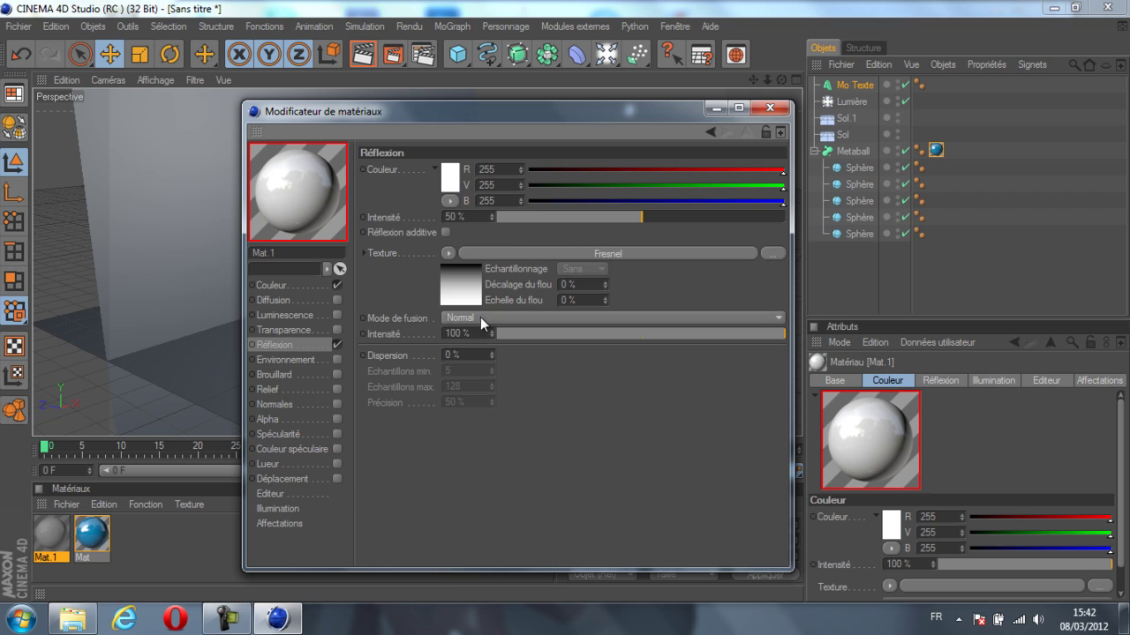
{"action": "left_click_drag", "start_coordinate": [471, 333], "coordinate": [430, 341]}
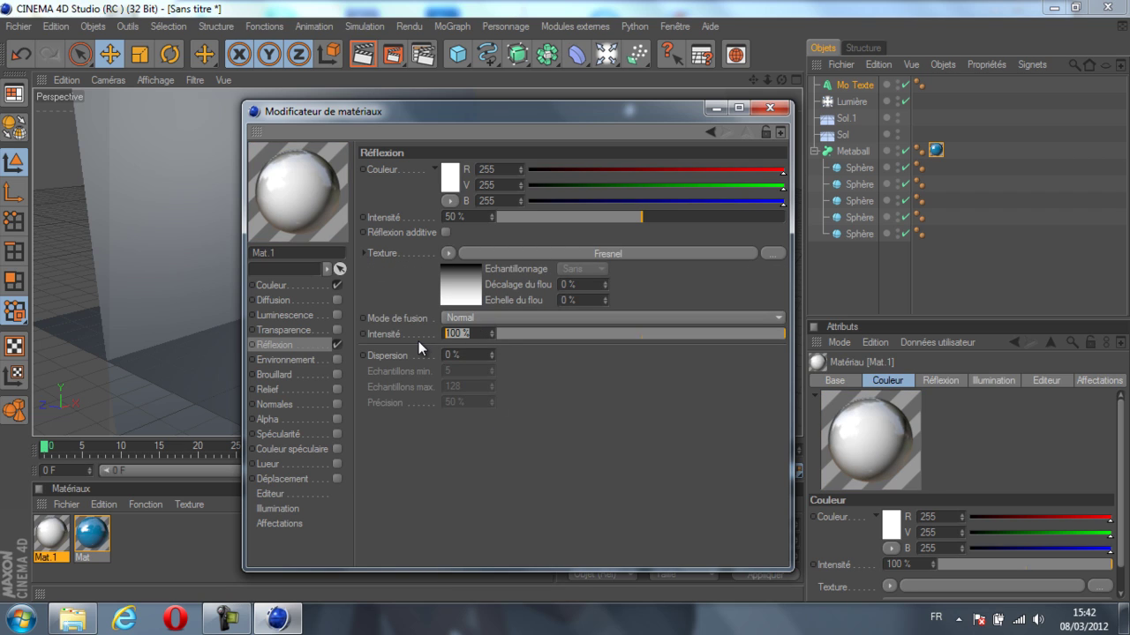
{"action": "type", "text": "30"}
{"action": "key", "text": "Return"}
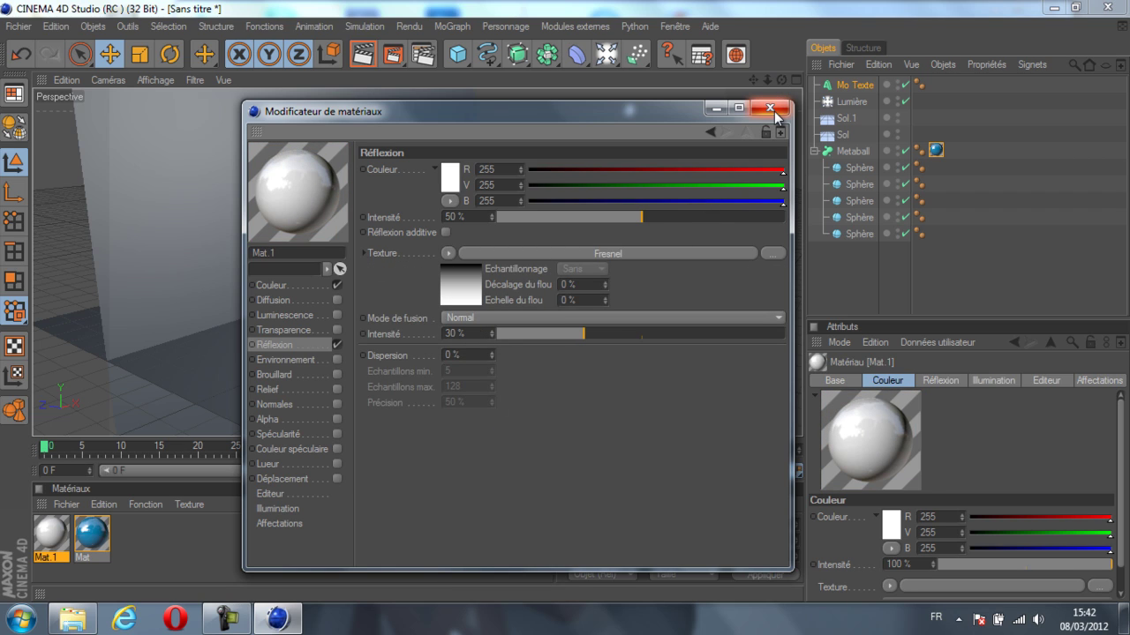
{"action": "left_click", "coordinate": [770, 110]}
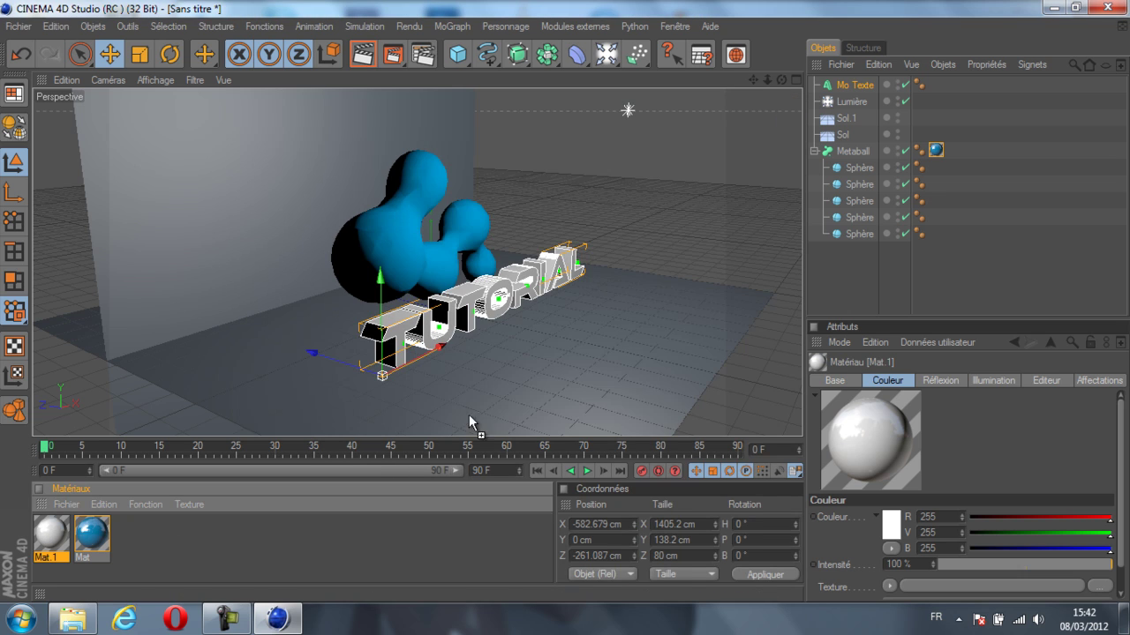
{"action": "left_click_drag", "start_coordinate": [468, 413], "coordinate": [466, 411]}
Step: Create a third material with Spécularité disabled and its colour set to dark grey (R, V and B 60)
{"action": "double_click", "coordinate": [129, 539]}
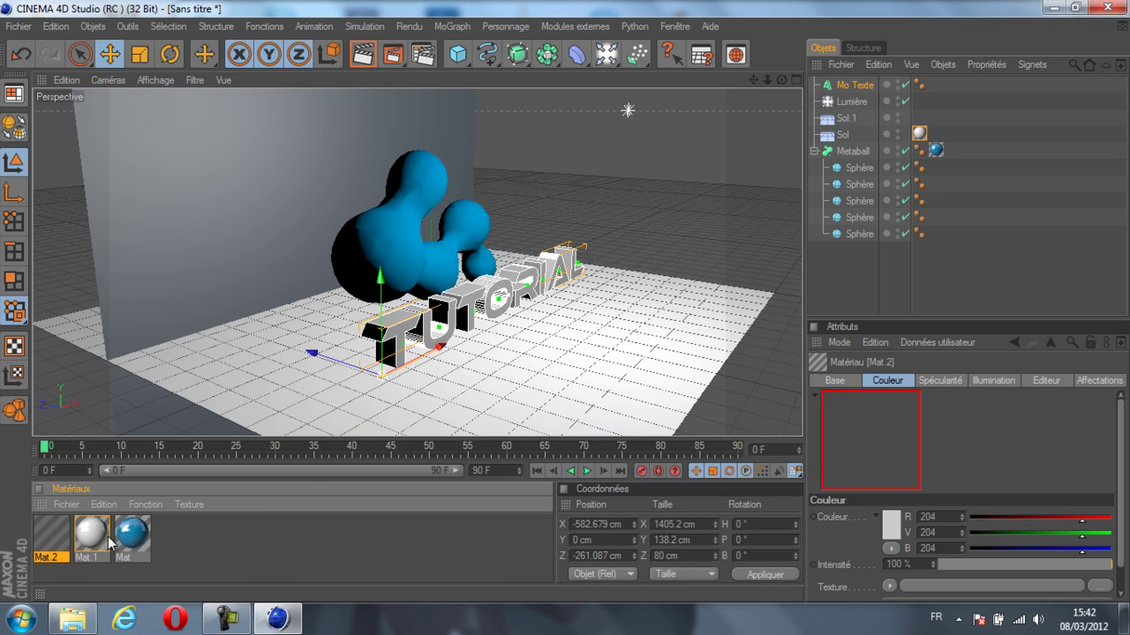
{"action": "double_click", "coordinate": [50, 533]}
{"action": "left_click", "coordinate": [336, 434]}
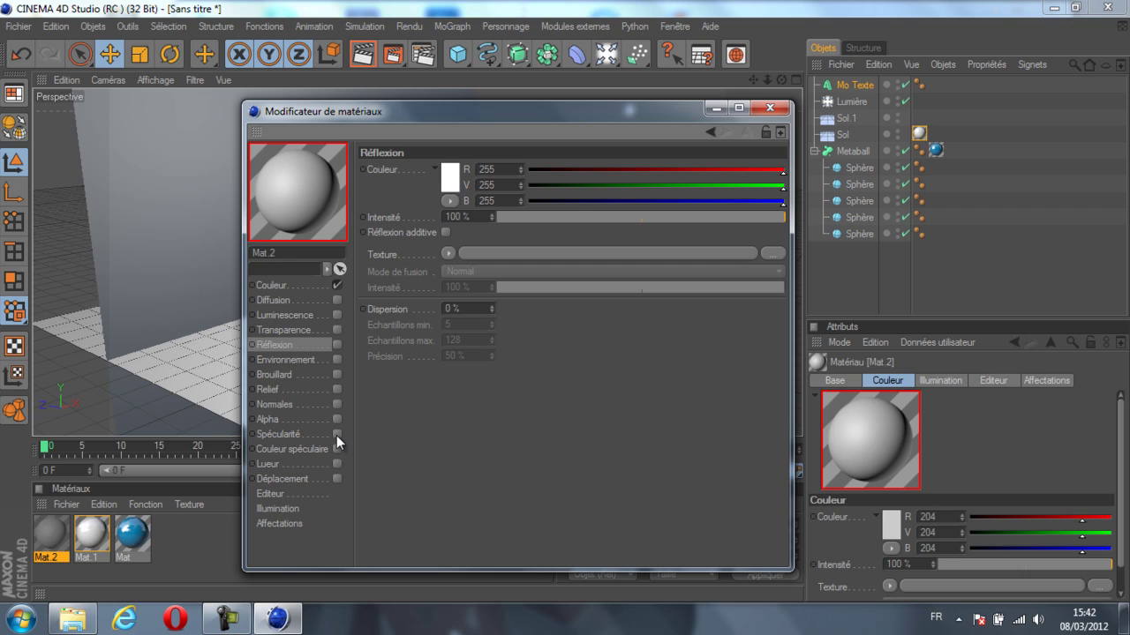
{"action": "left_click", "coordinate": [299, 288]}
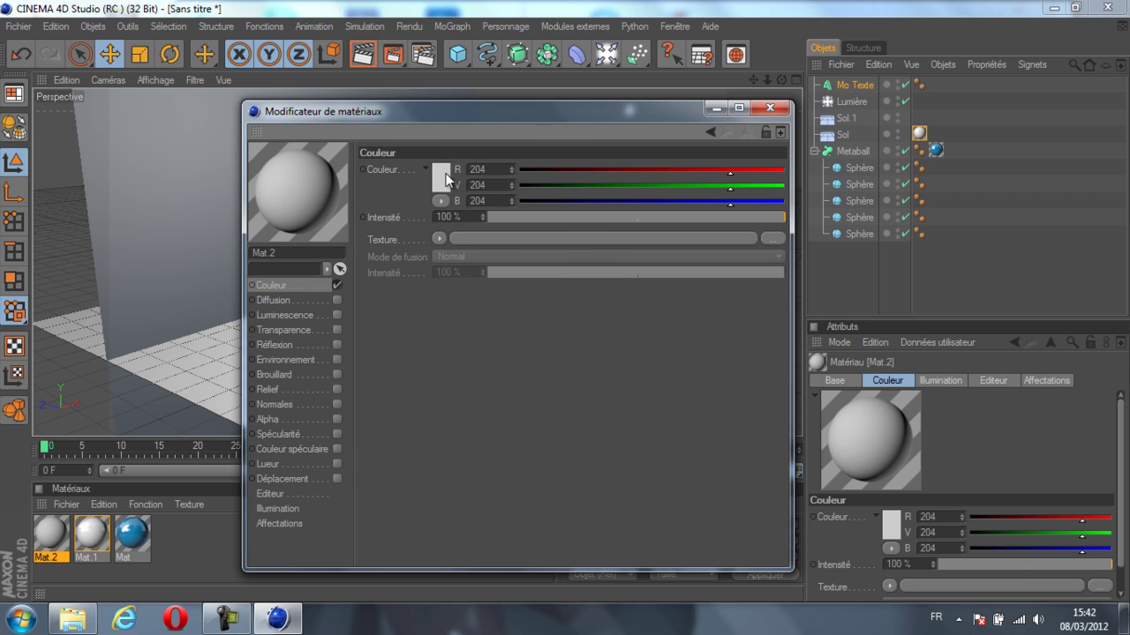
{"action": "left_click", "coordinate": [446, 174]}
{"action": "left_click_drag", "start_coordinate": [387, 180], "coordinate": [344, 177]}
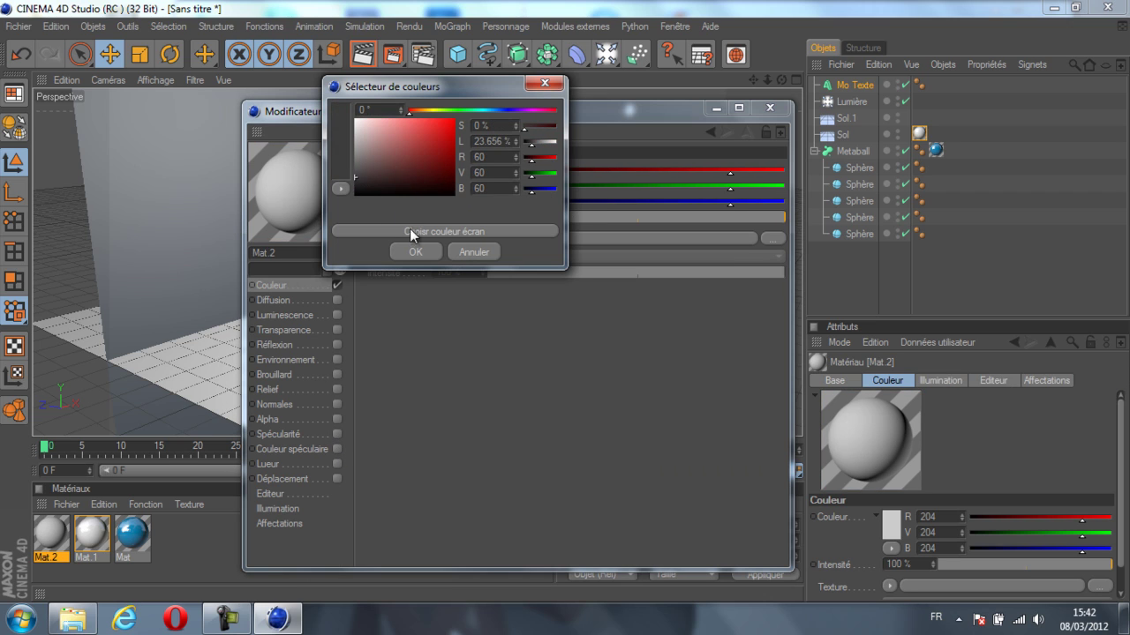
{"action": "left_click", "coordinate": [414, 251]}
Step: Enable Réflexion on the dark grey material and set its intensity to 40 %
{"action": "left_click", "coordinate": [337, 345]}
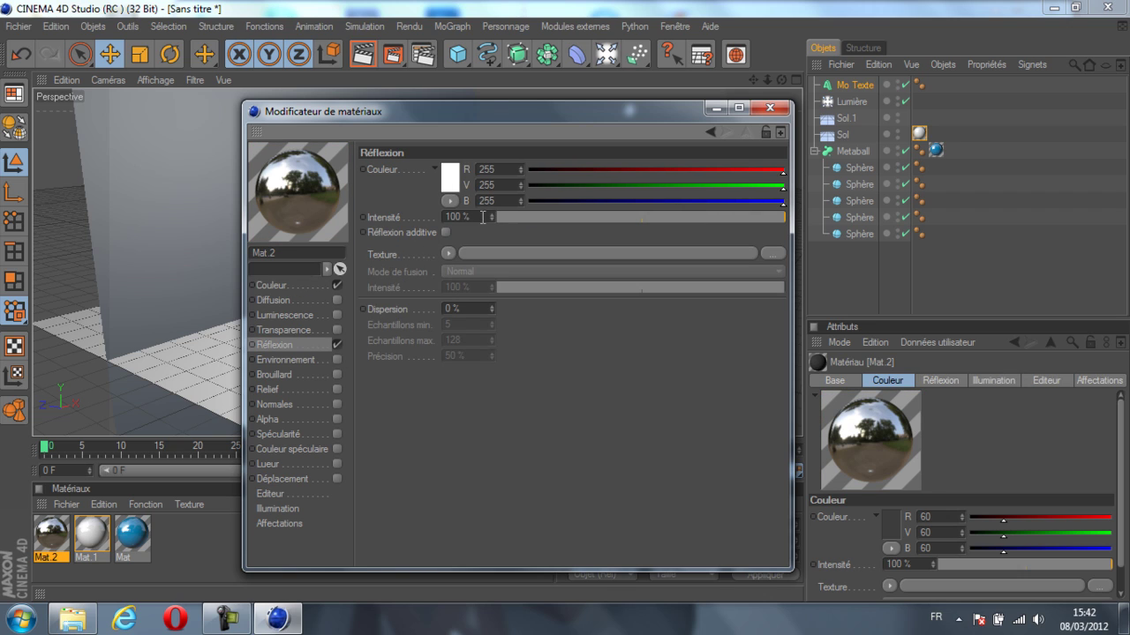
{"action": "double_click", "coordinate": [483, 217]}
{"action": "type", "text": "40"}
{"action": "key", "text": "Return"}
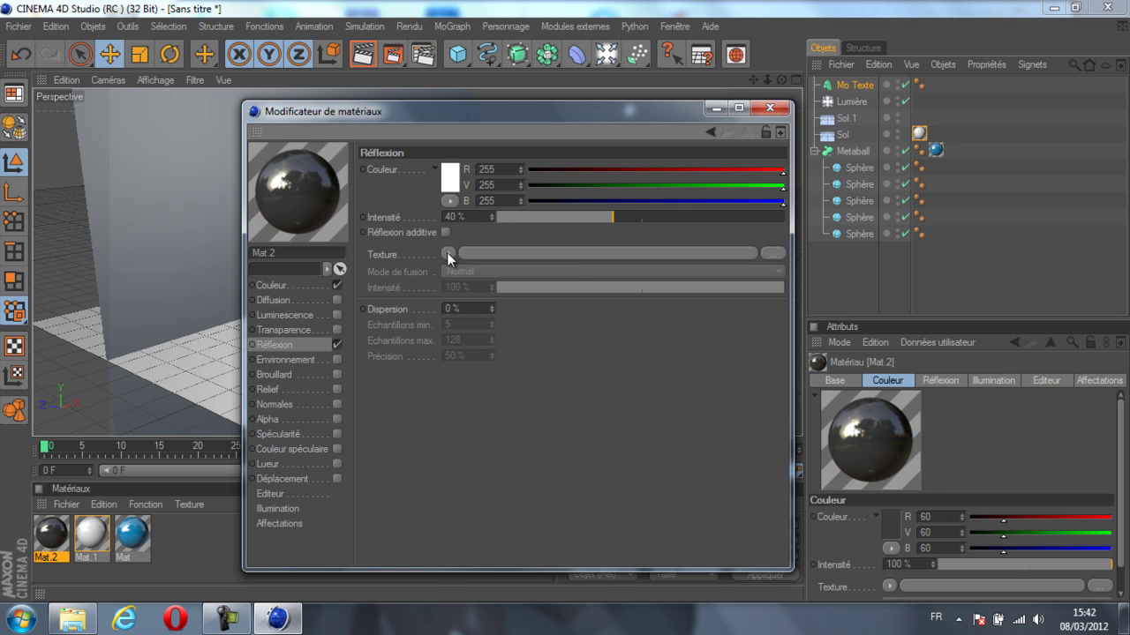
Step: Add a Fresnel texture at 30 % intensity to the dark grey material's Réflexion channel and apply the material to the TUTORIAL text
{"action": "left_click", "coordinate": [447, 253]}
{"action": "left_click", "coordinate": [492, 425]}
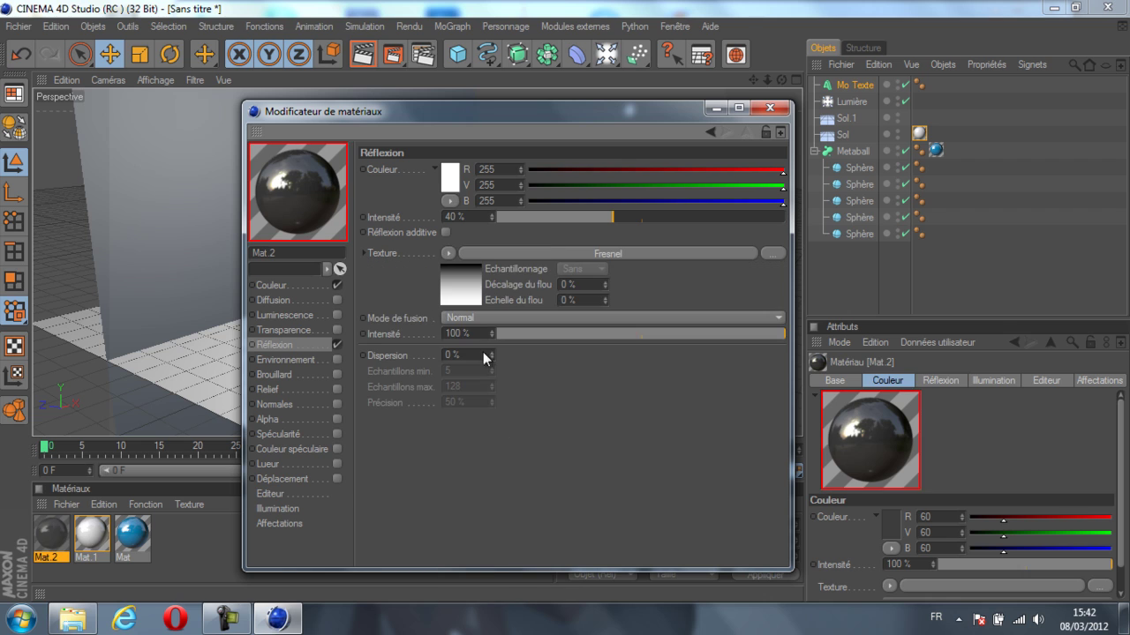
{"action": "double_click", "coordinate": [463, 334]}
{"action": "type", "text": "30"}
{"action": "key", "text": "Return"}
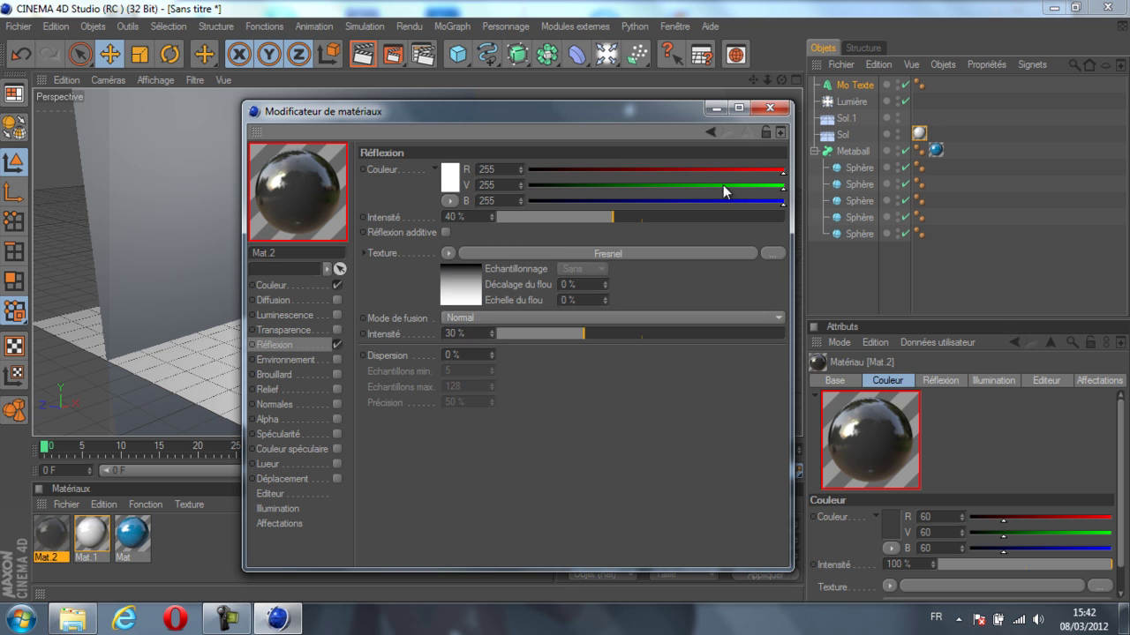
{"action": "left_click", "coordinate": [756, 110]}
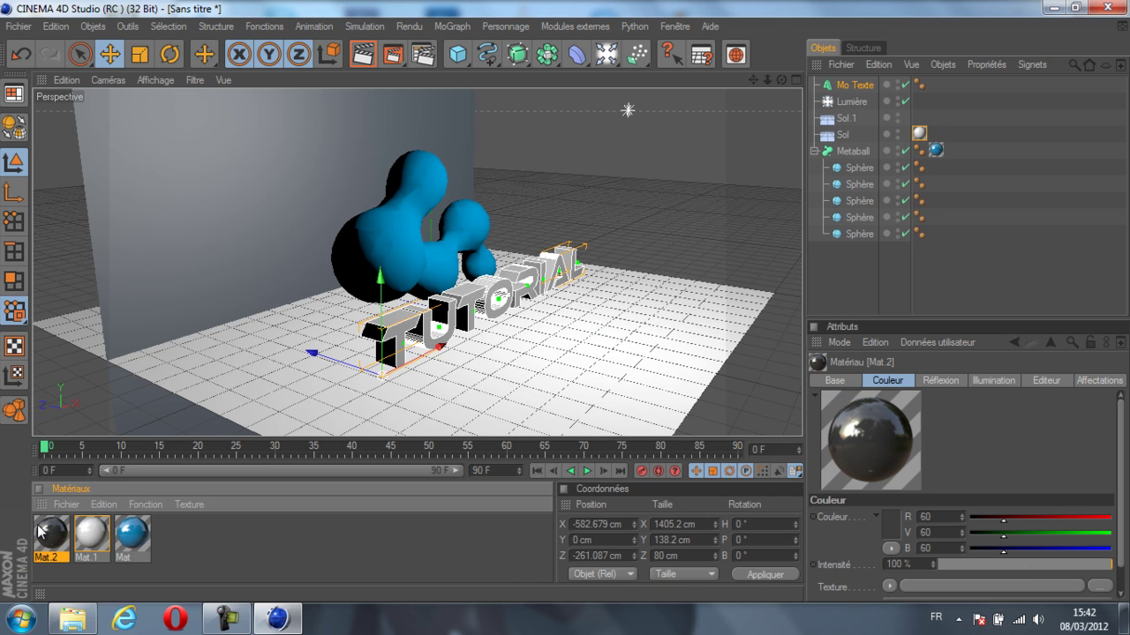
{"action": "left_click_drag", "start_coordinate": [39, 530], "coordinate": [413, 331]}
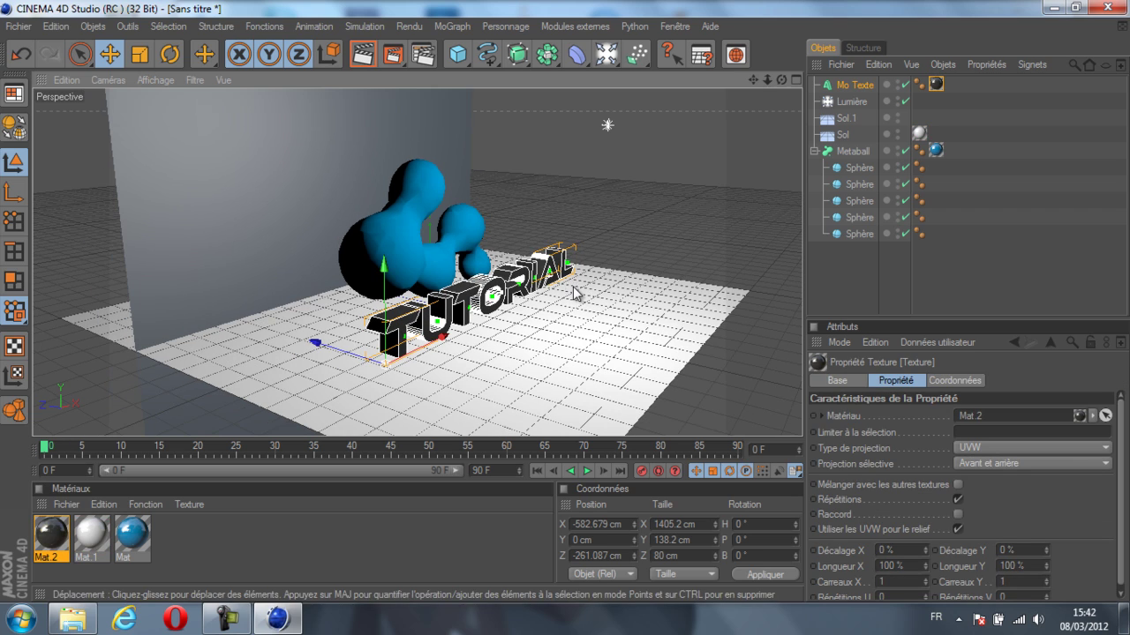
Step: Set the render settings' Anti-Aliasing to Au mieux and render the active view with the text and Metaball framed closer
{"action": "left_click_drag", "start_coordinate": [575, 293], "coordinate": [703, 149], "text": "alt"}
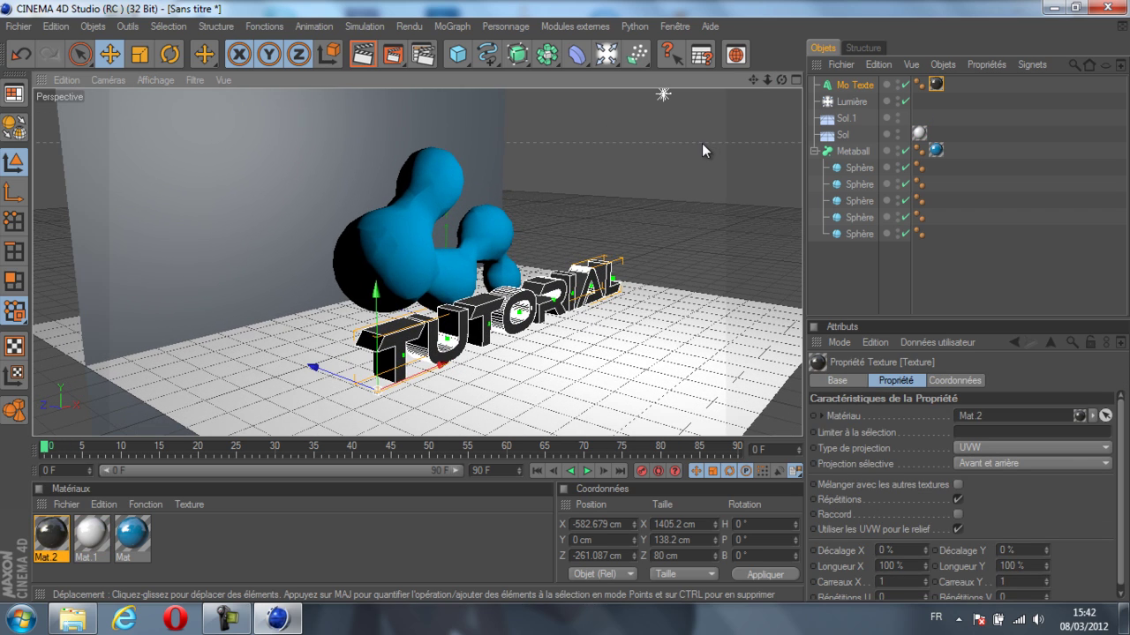
{"action": "left_click_drag", "start_coordinate": [747, 91], "coordinate": [696, 152], "text": "alt"}
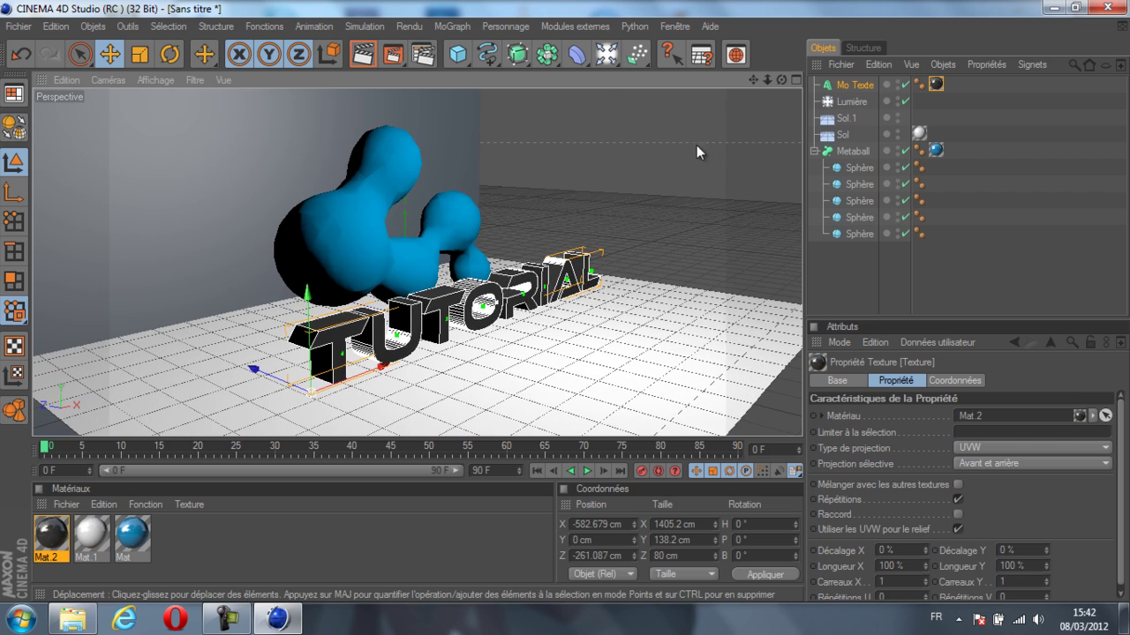
{"action": "left_click", "coordinate": [422, 55]}
{"action": "left_click", "coordinate": [178, 106]}
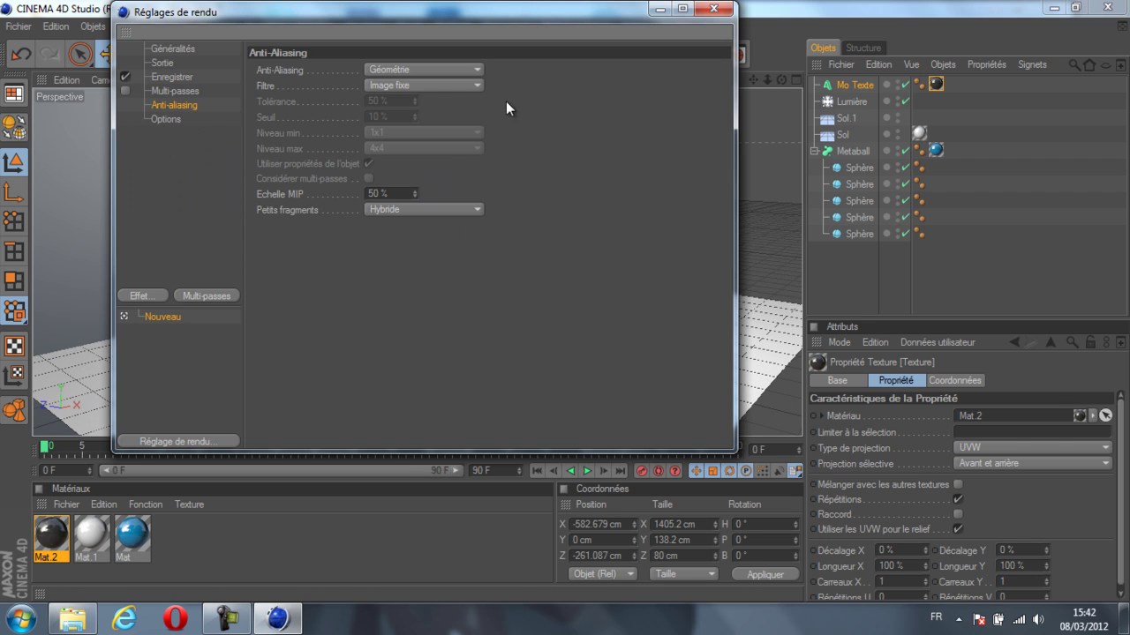
{"action": "left_click", "coordinate": [444, 68]}
{"action": "left_click", "coordinate": [445, 105]}
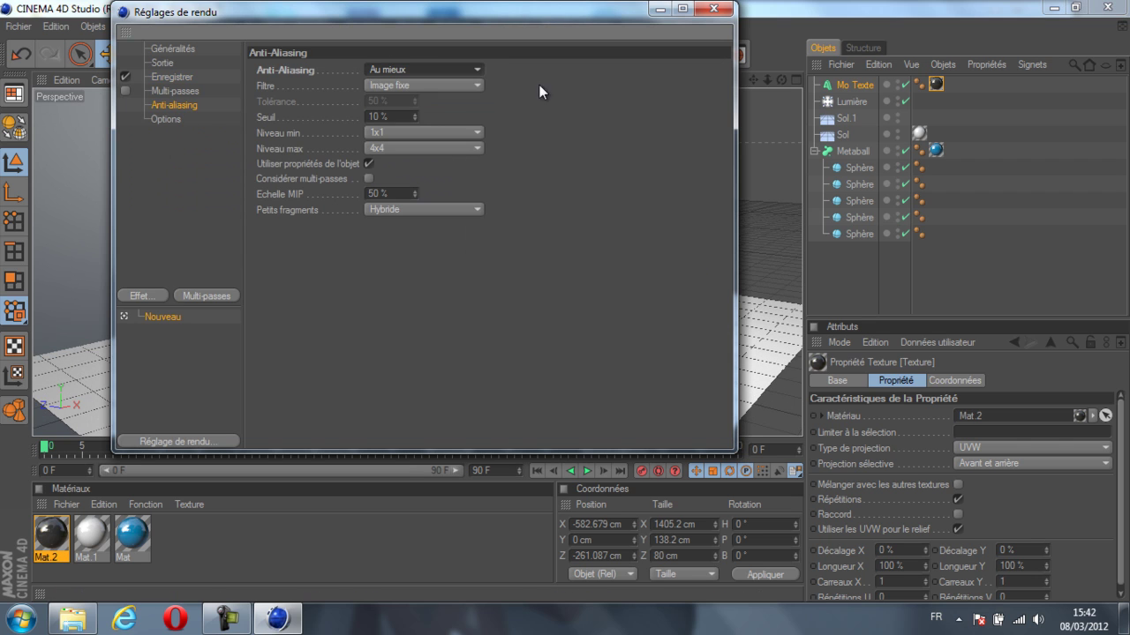
{"action": "left_click", "coordinate": [715, 10]}
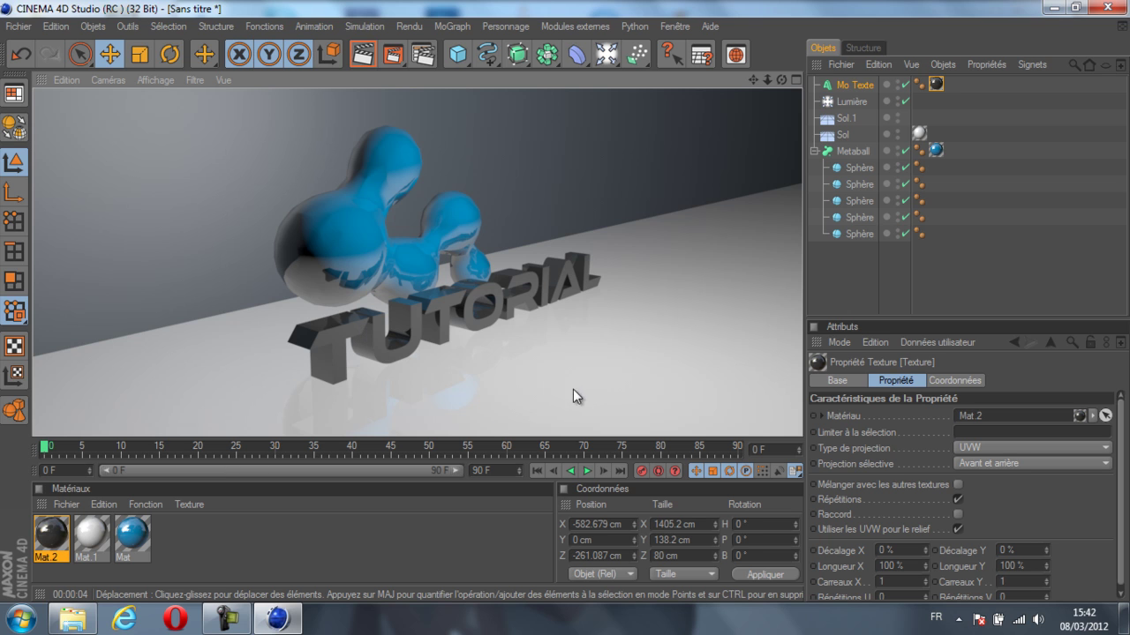
{"action": "scroll", "coordinate": [566, 363], "scroll_direction": "down", "scroll_amount": 3}
{"action": "scroll", "coordinate": [564, 363], "scroll_direction": "up", "scroll_amount": 4}
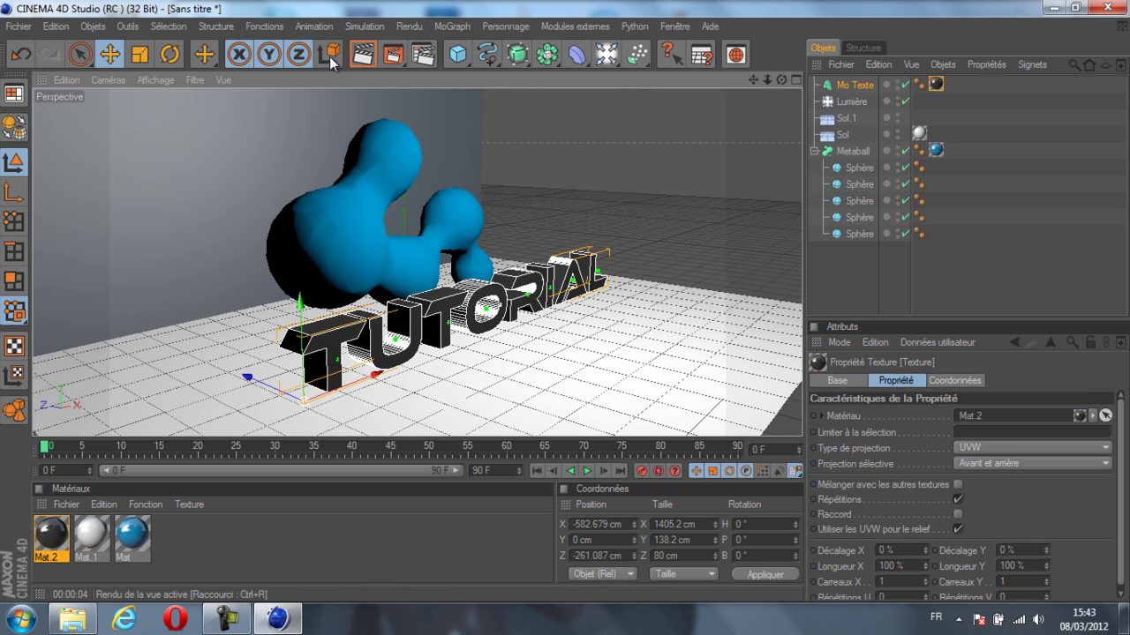
{"action": "left_click", "coordinate": [480, 27]}
{"action": "mouse_move", "coordinate": [521, 51]}
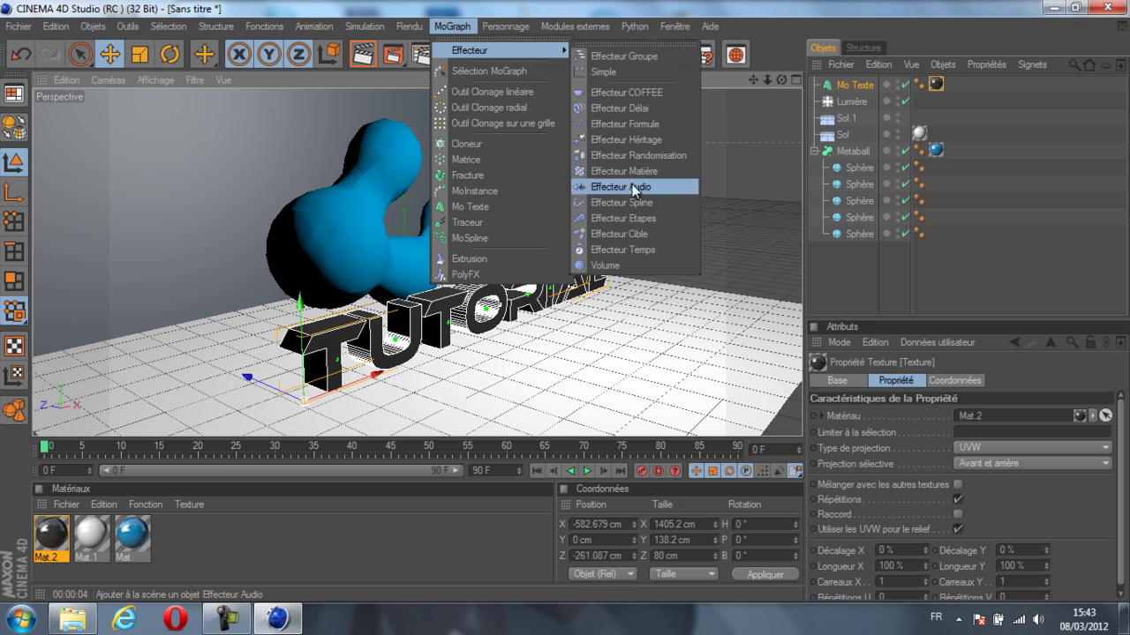
{"action": "left_click", "coordinate": [767, 235]}
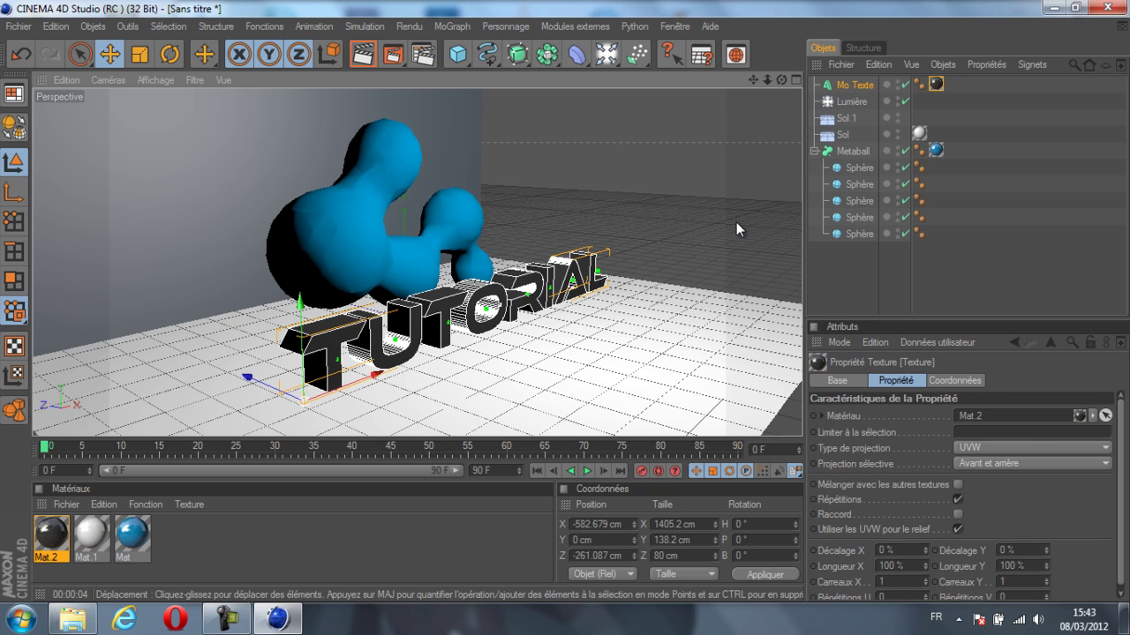